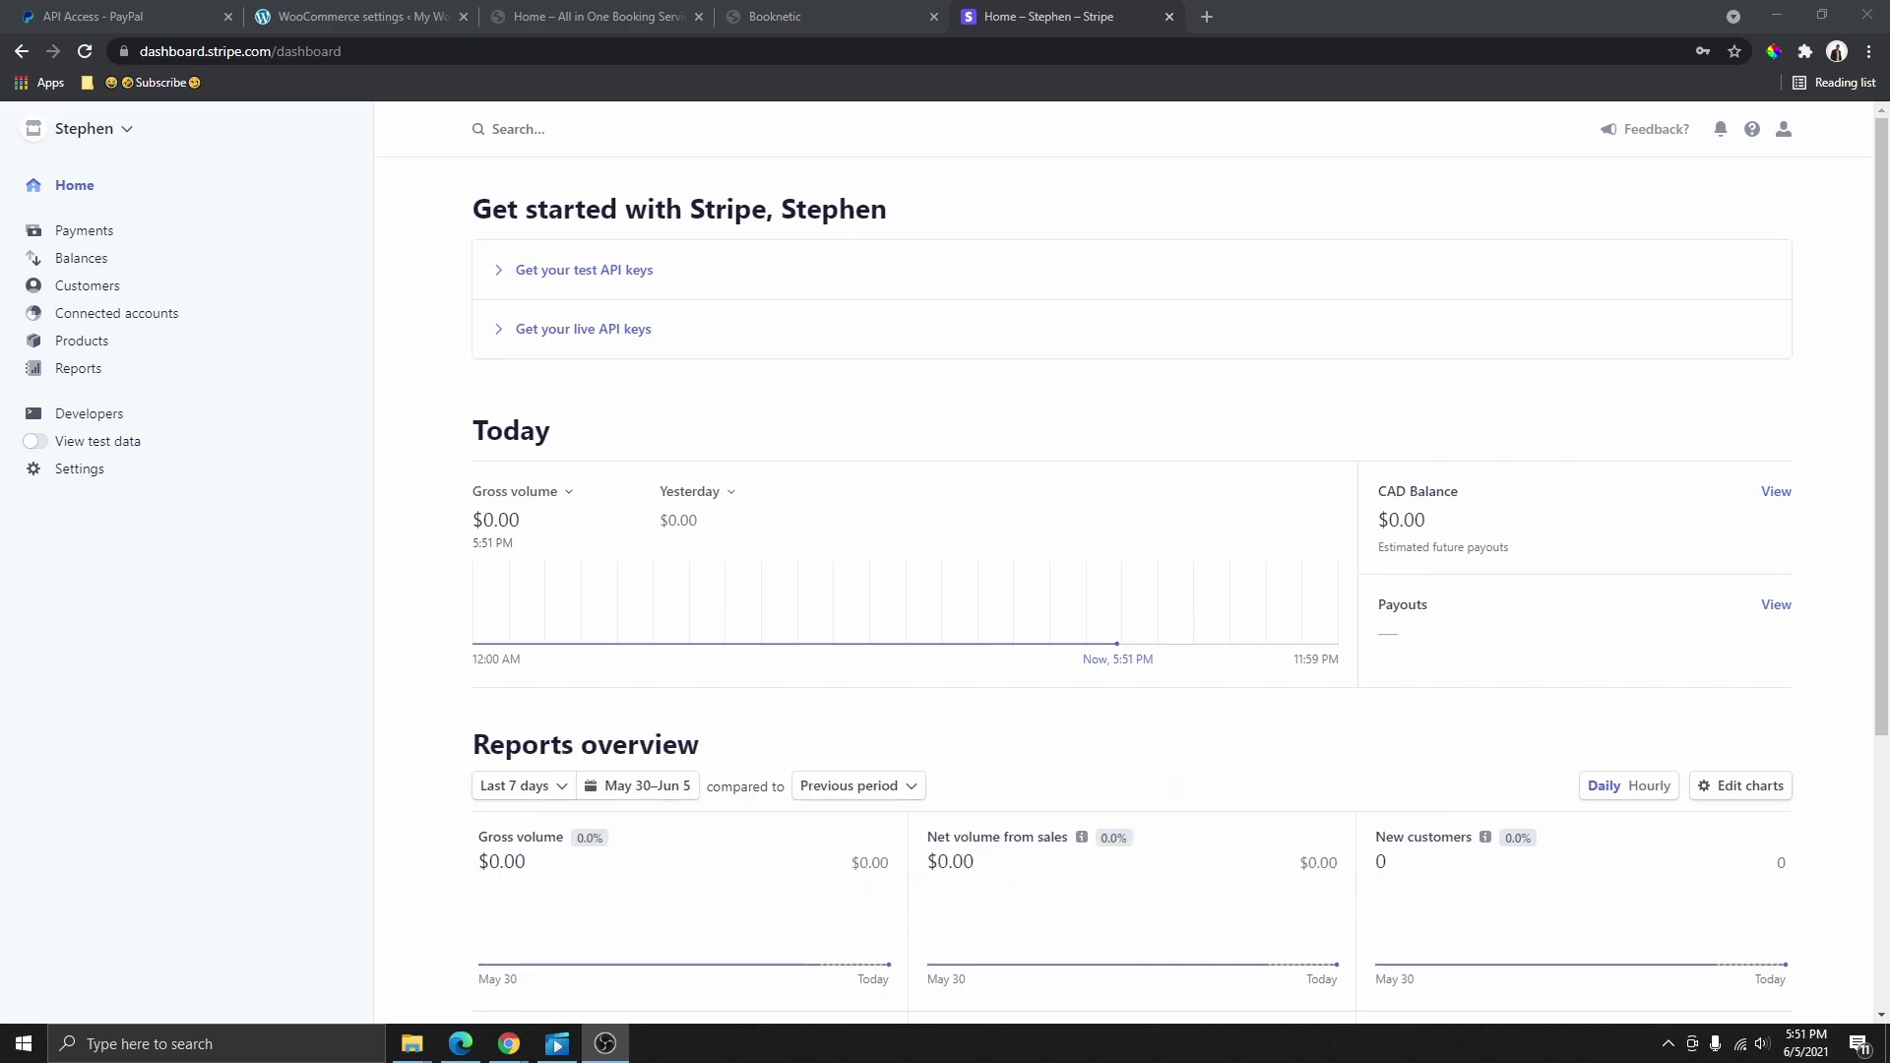
Step: Bring up Booknetic's Stripe payment method form with its empty key fields
{"action": "left_click", "coordinate": [778, 20]}
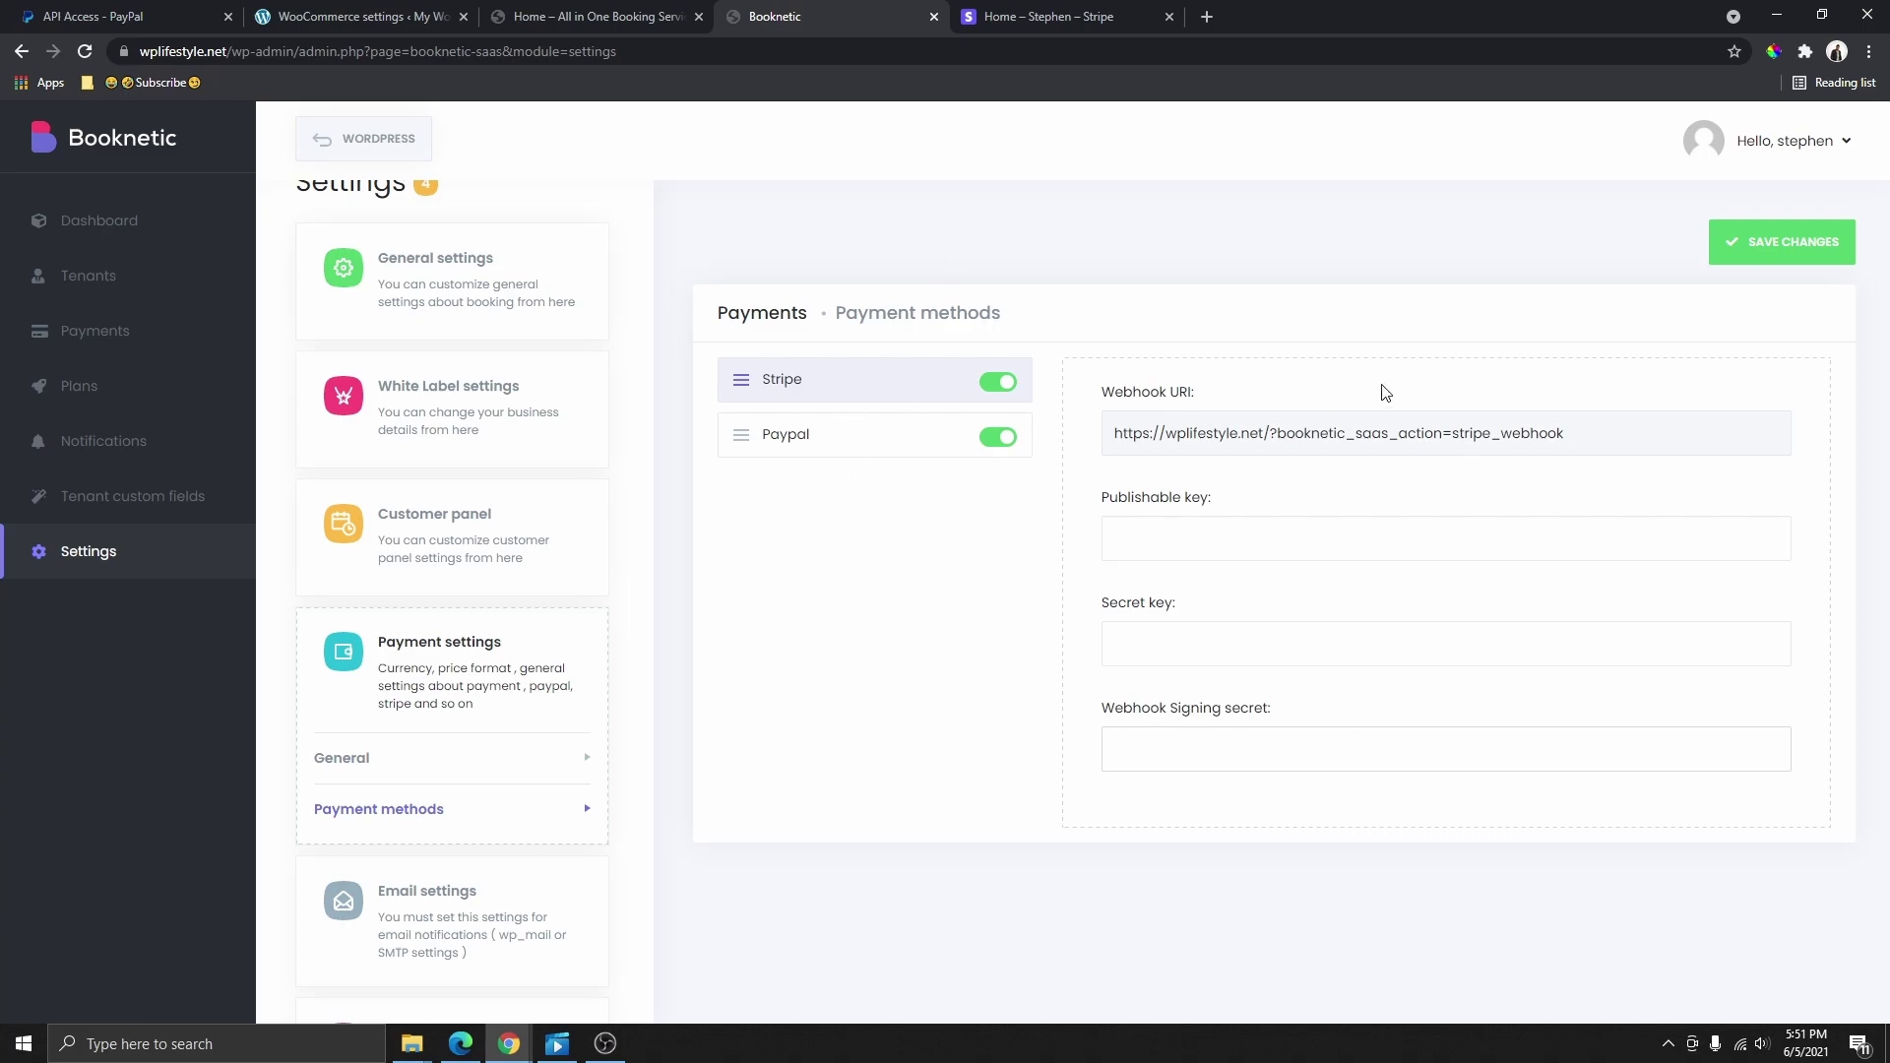
Step: Flip between the Stripe and Booknetic tabs, ending on the Stripe dashboard home
{"action": "left_click", "coordinate": [1049, 16]}
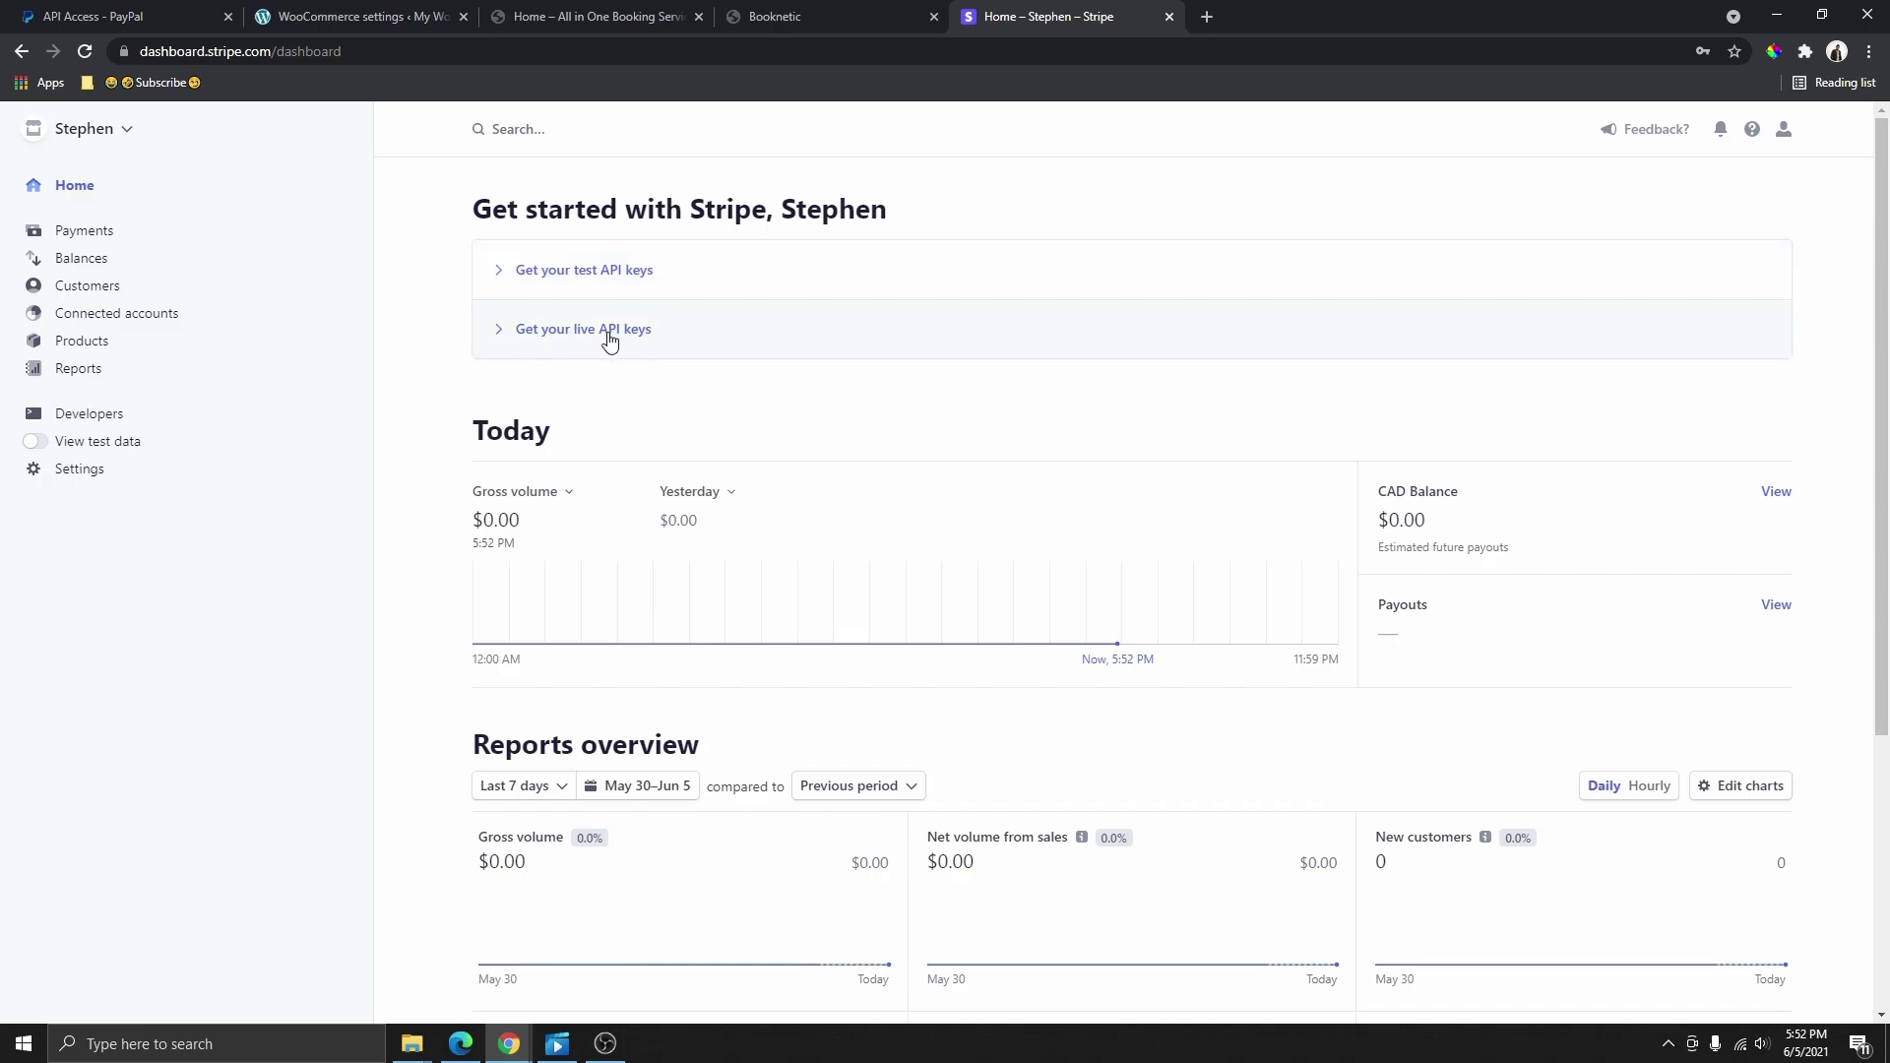
{"action": "key", "text": "ctrl+shift+Tab"}
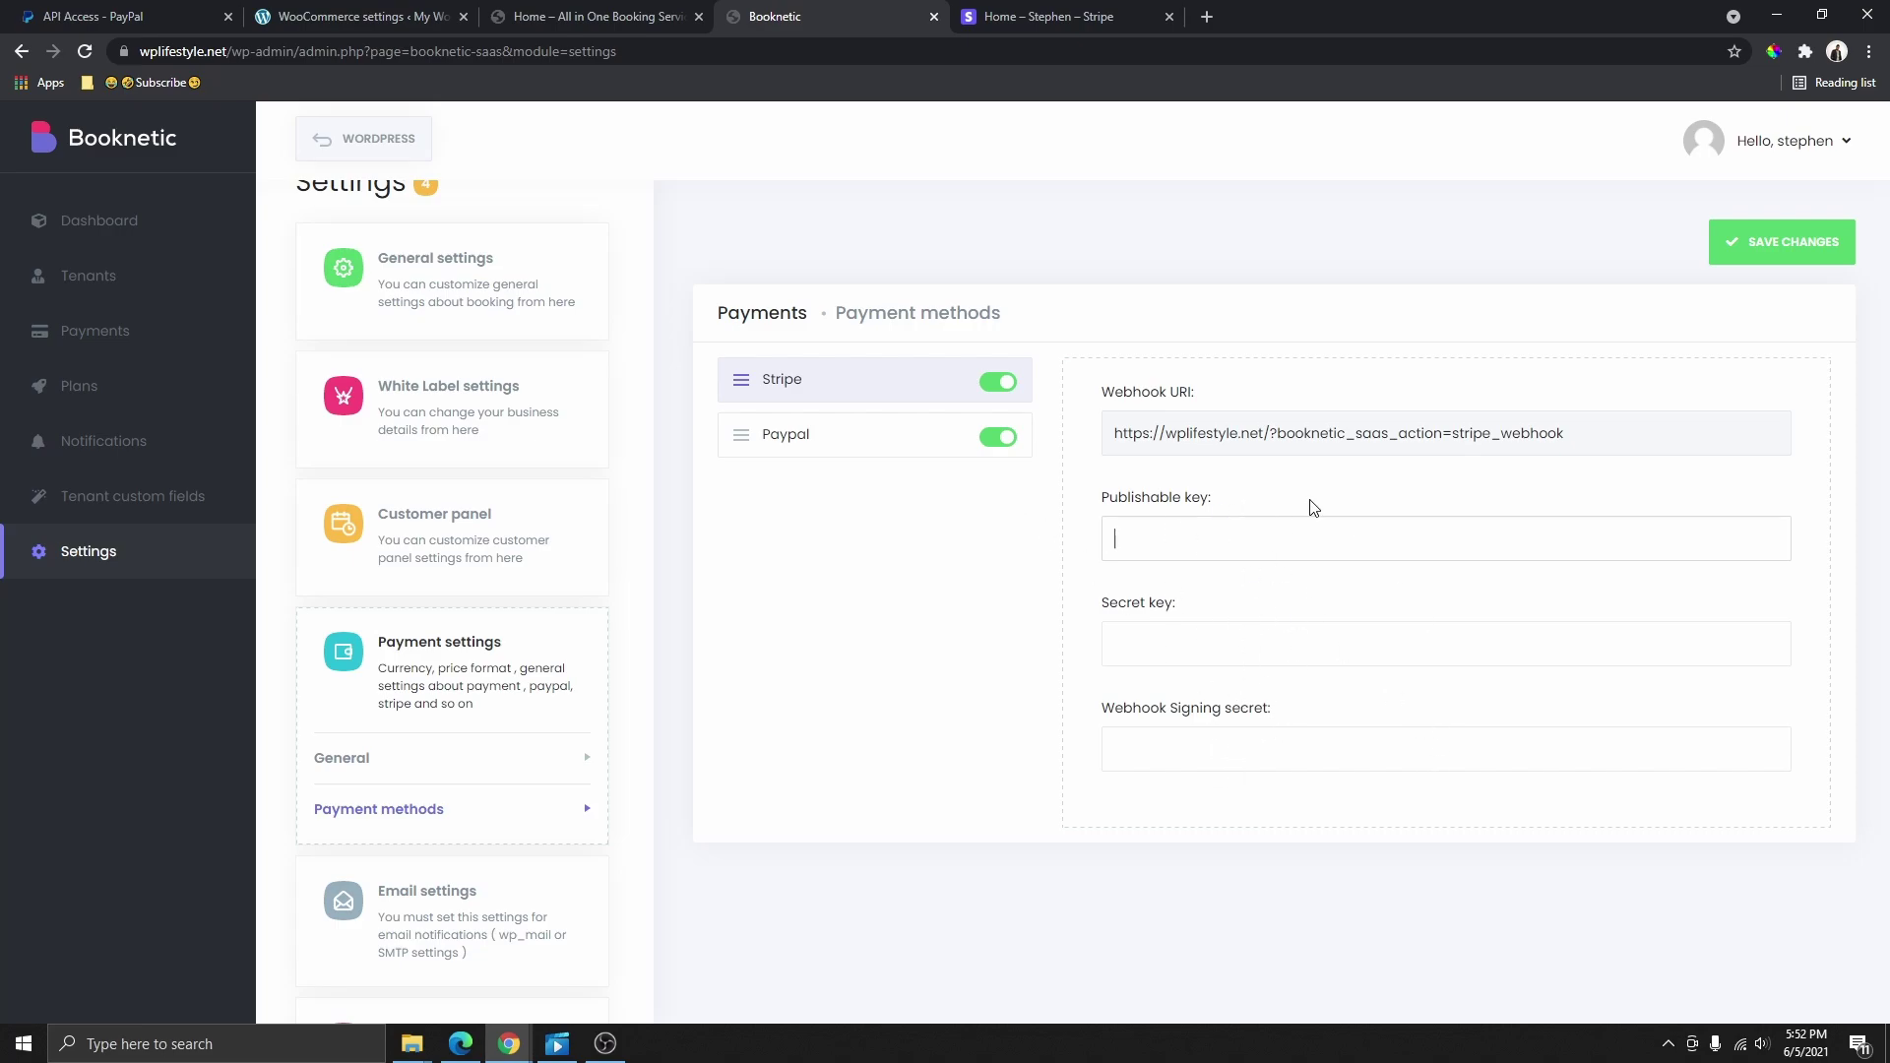
{"action": "left_click", "coordinate": [1027, 18]}
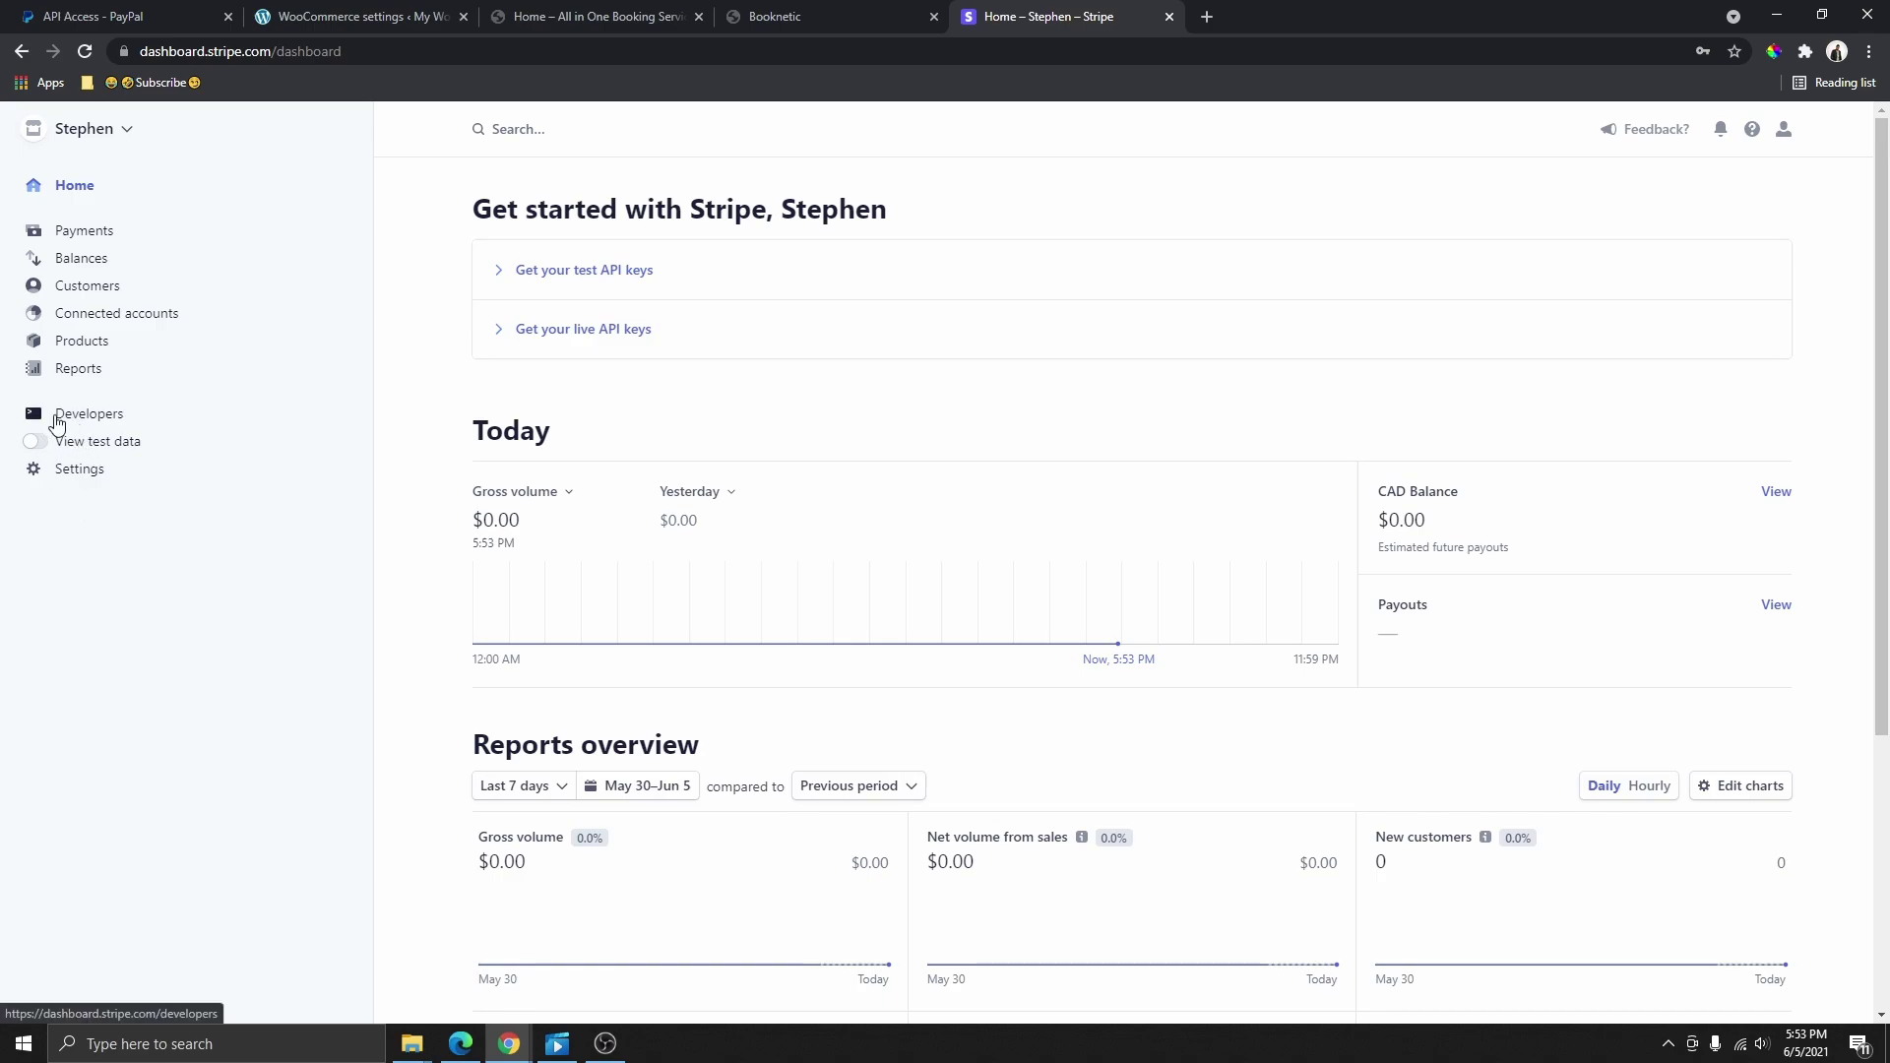
Step: Copy the Stripe test publishable key from Developers > API keys into Booknetic's Publishable key field
{"action": "left_click", "coordinate": [63, 424]}
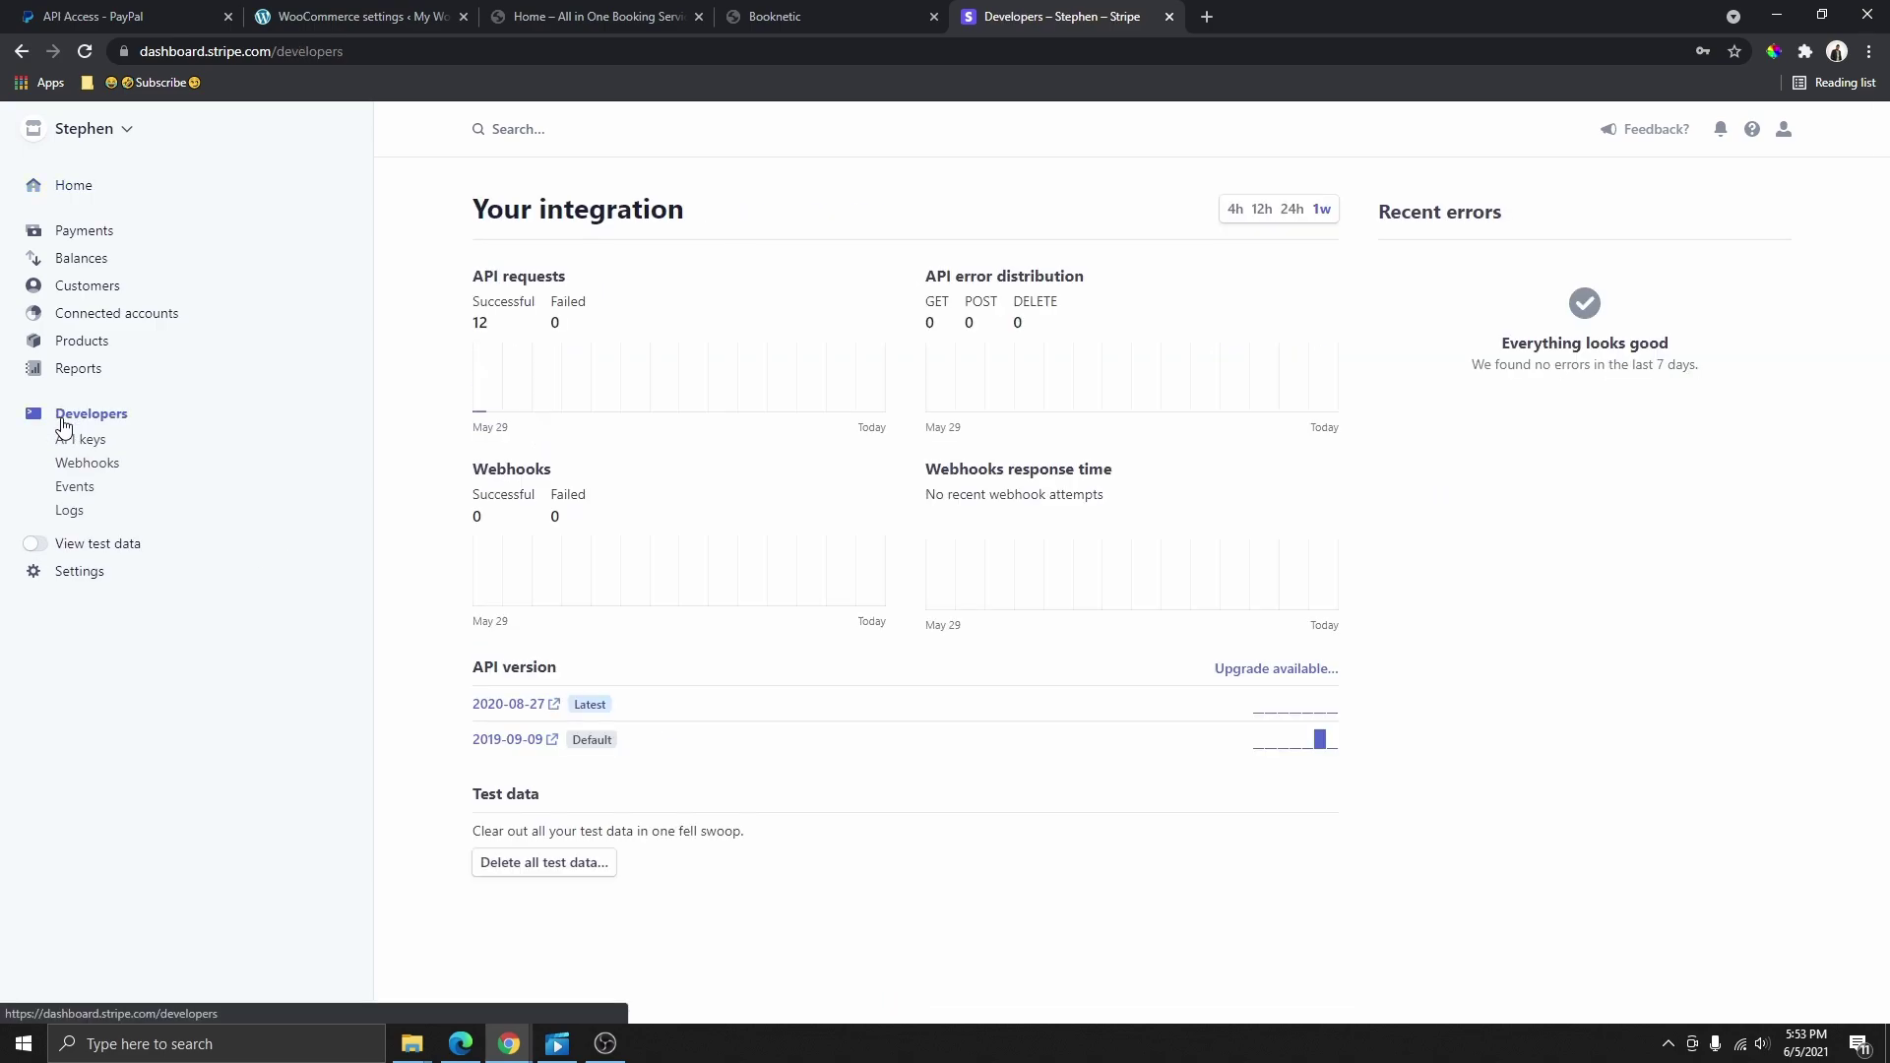
{"action": "left_click", "coordinate": [77, 445]}
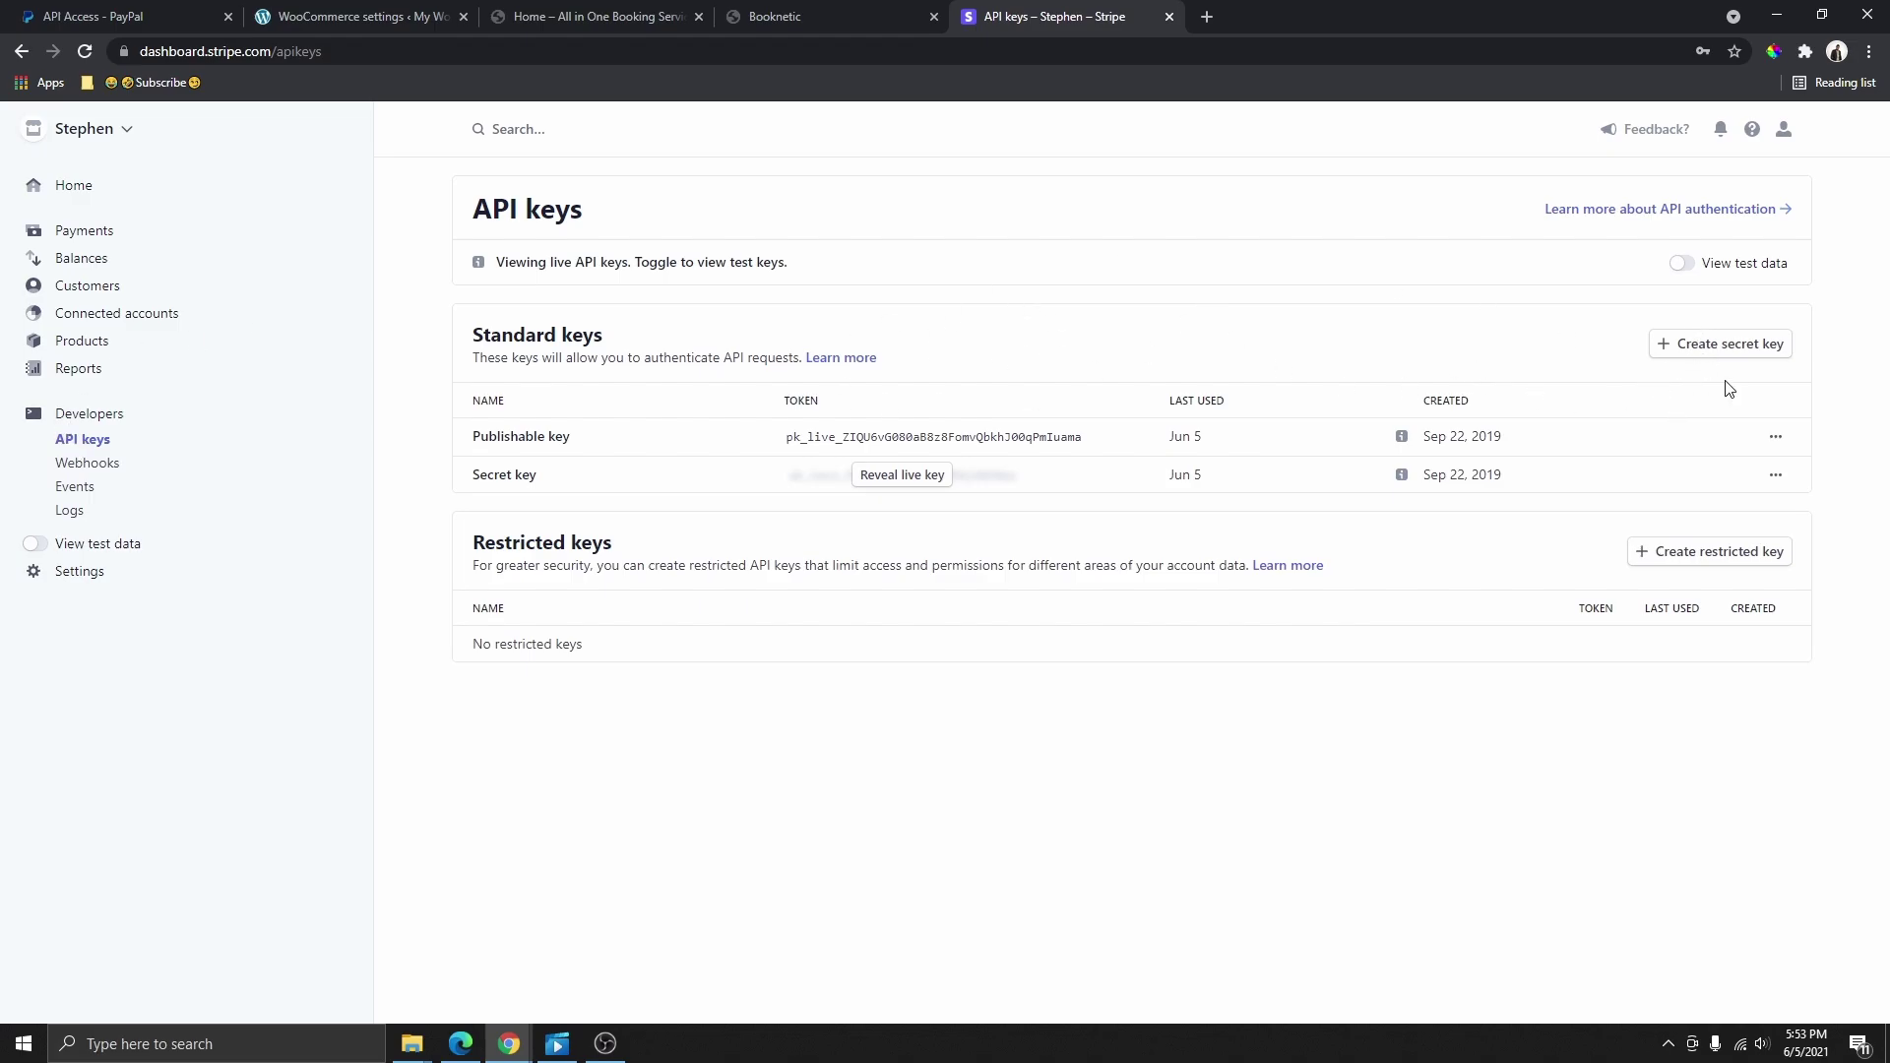
{"action": "left_click", "coordinate": [1685, 267]}
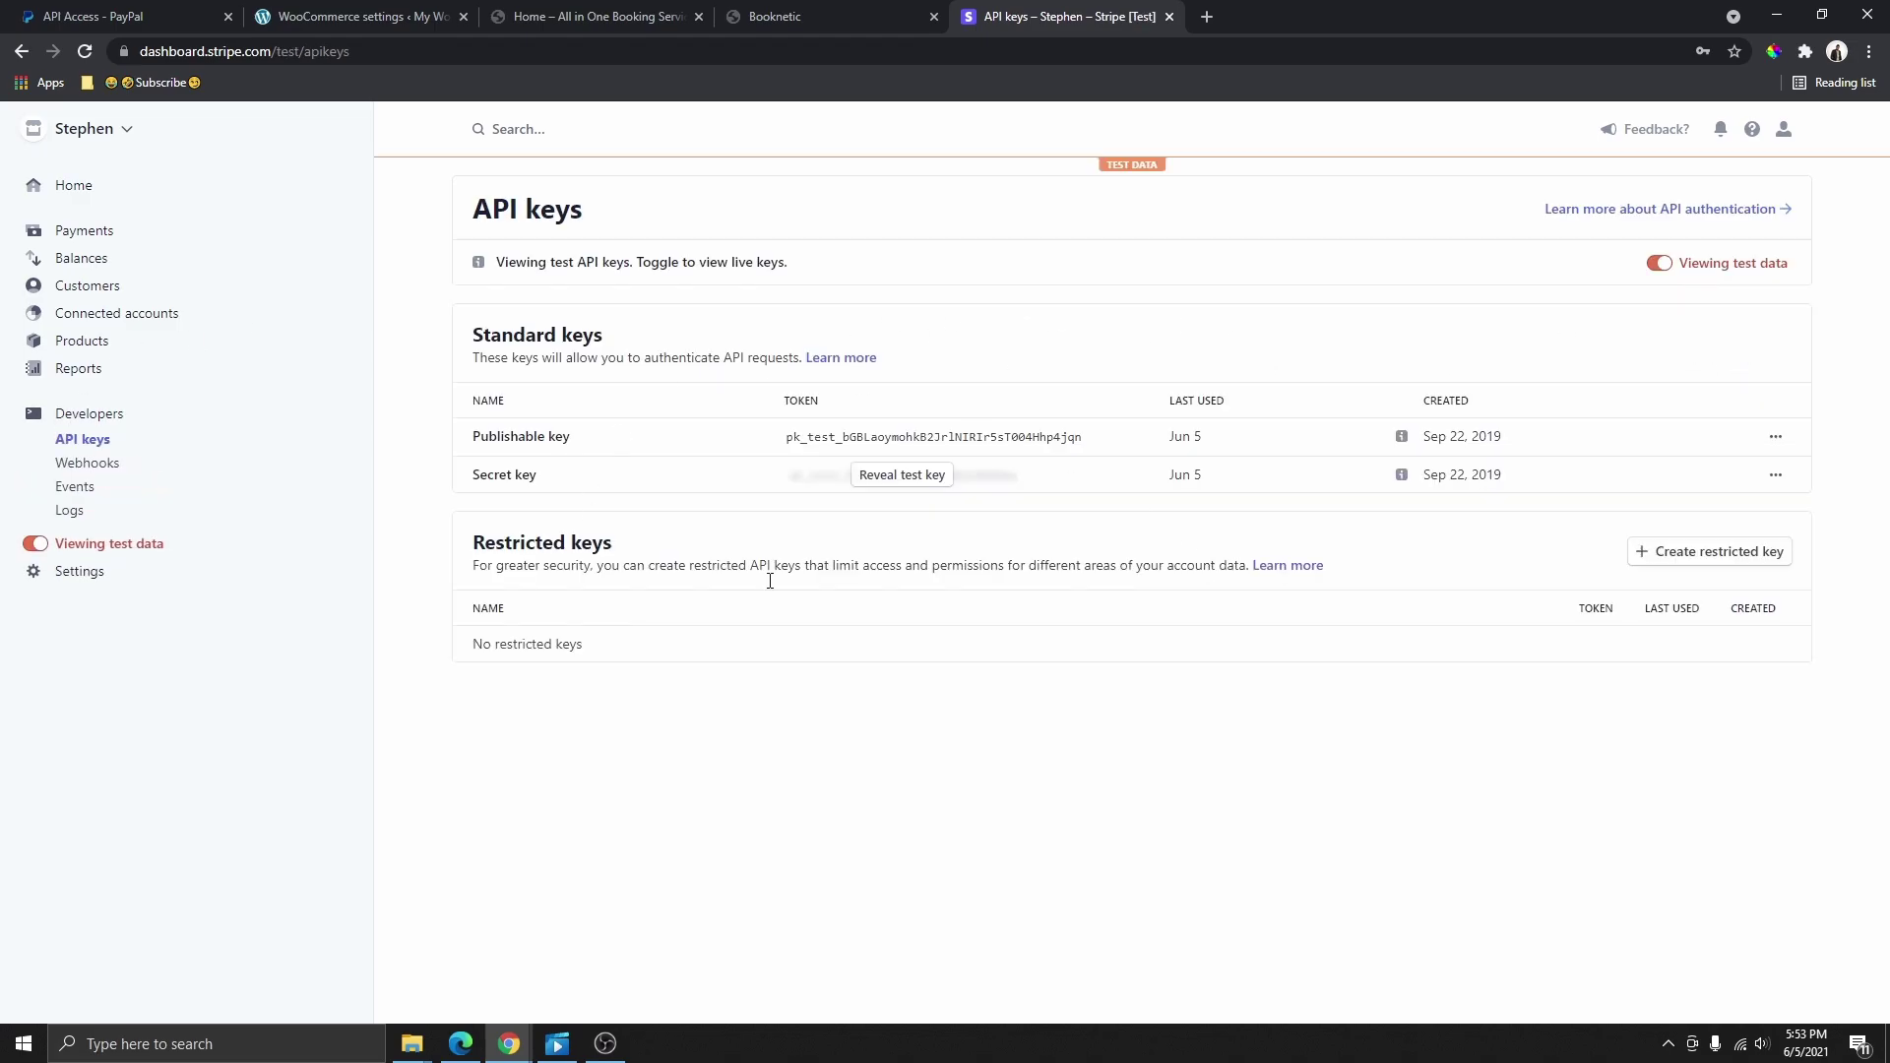
{"action": "left_click", "coordinate": [930, 437]}
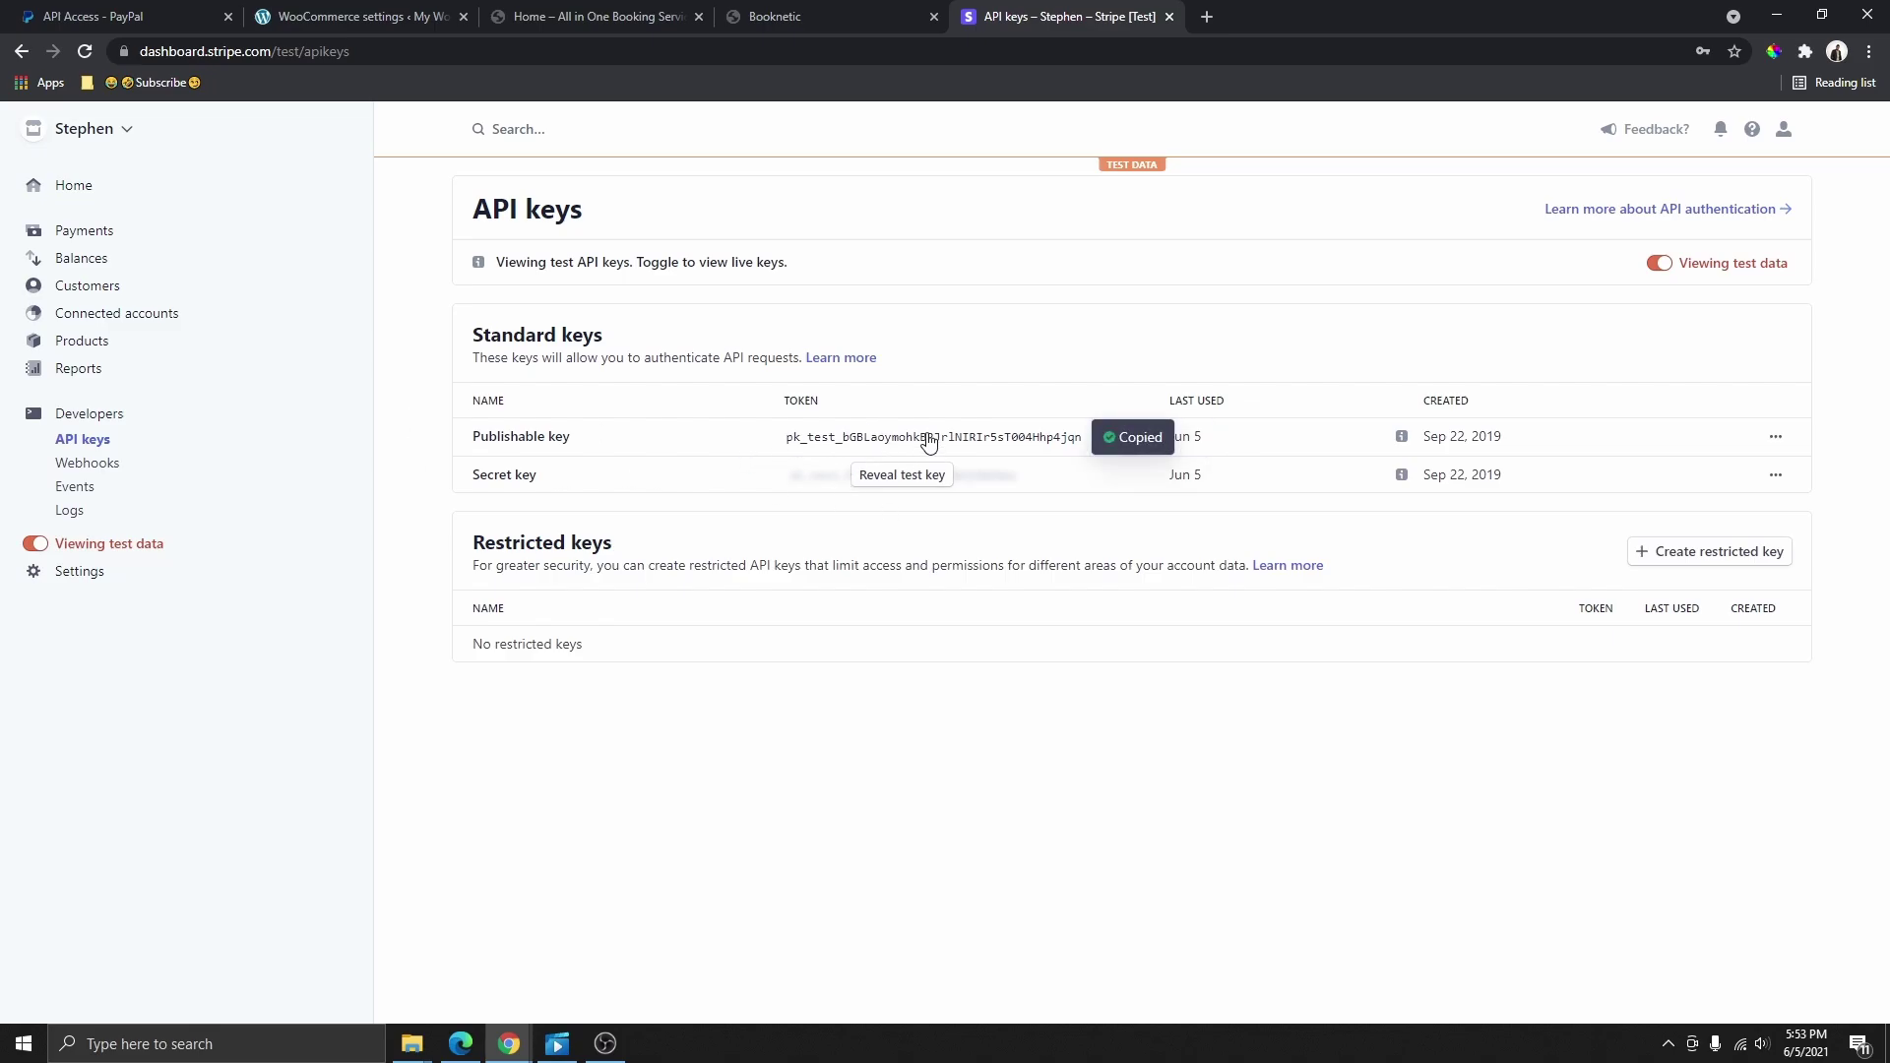
{"action": "left_click", "coordinate": [778, 17]}
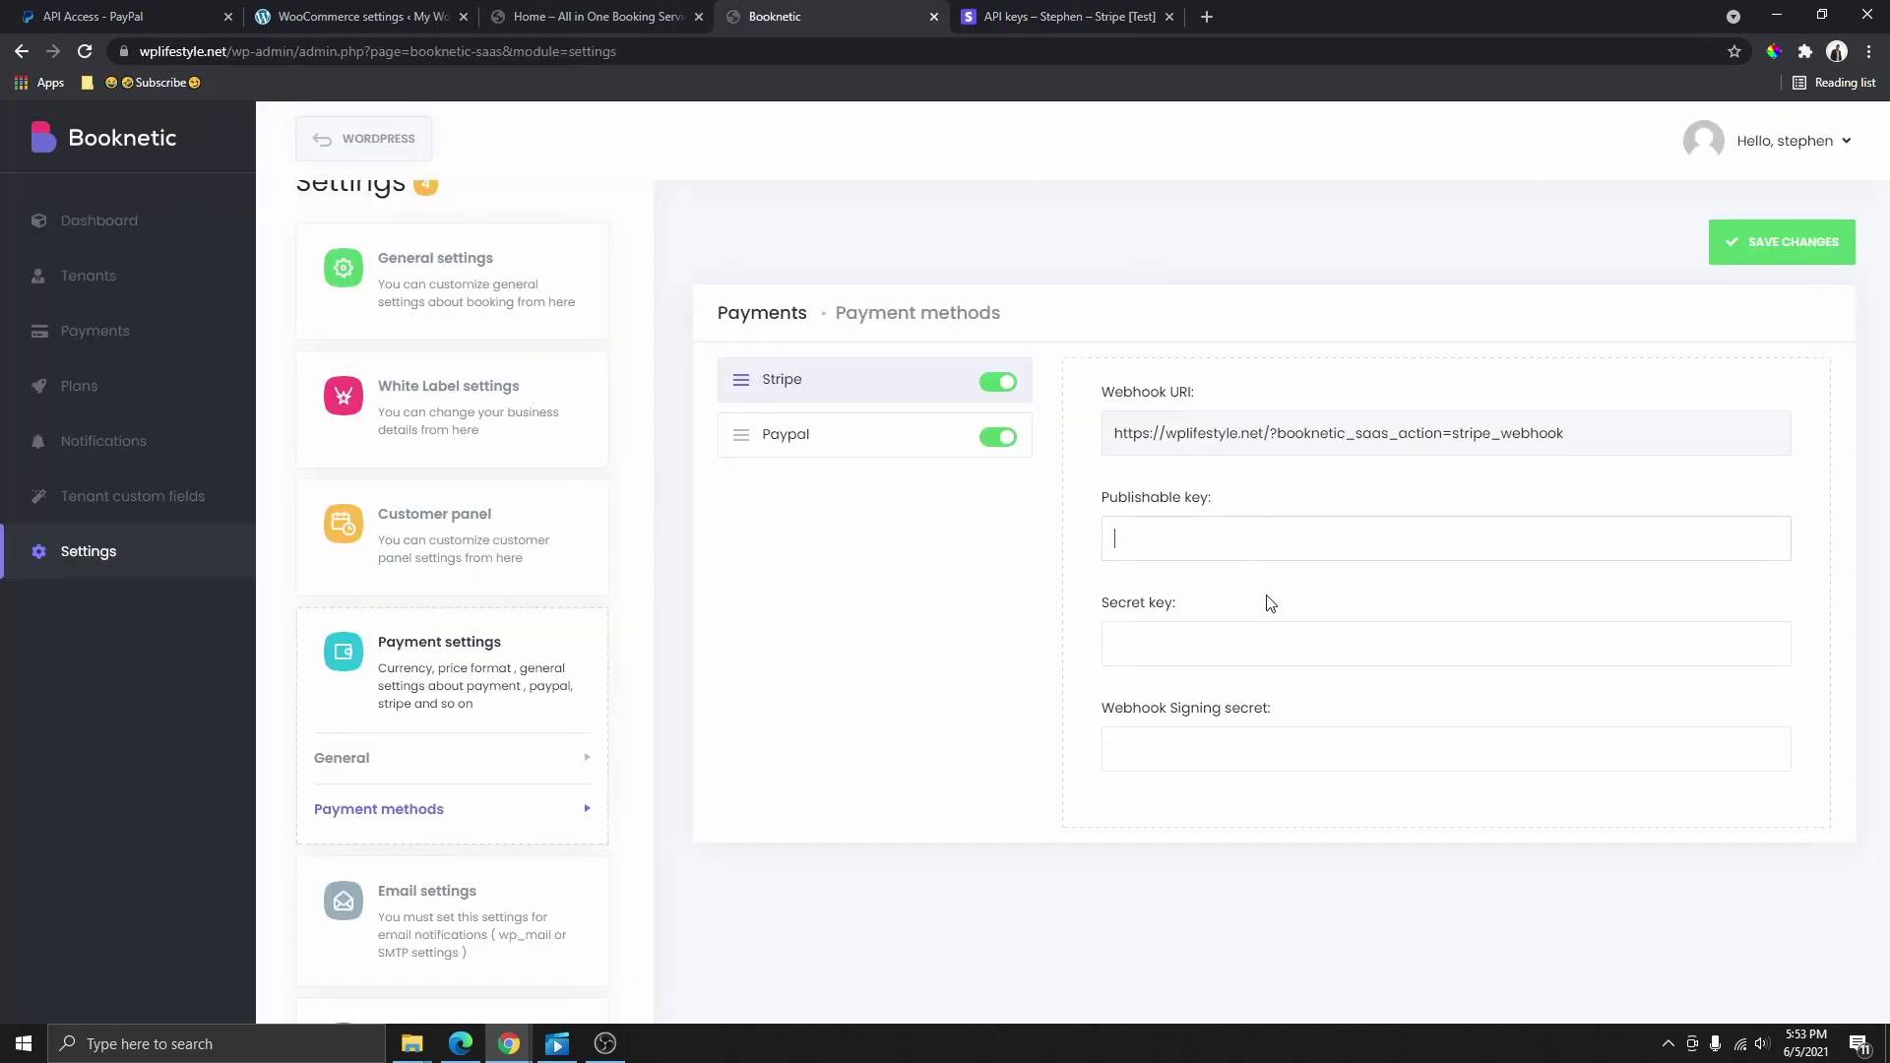
{"action": "right_click", "coordinate": [1256, 548]}
{"action": "left_click", "coordinate": [1331, 696]}
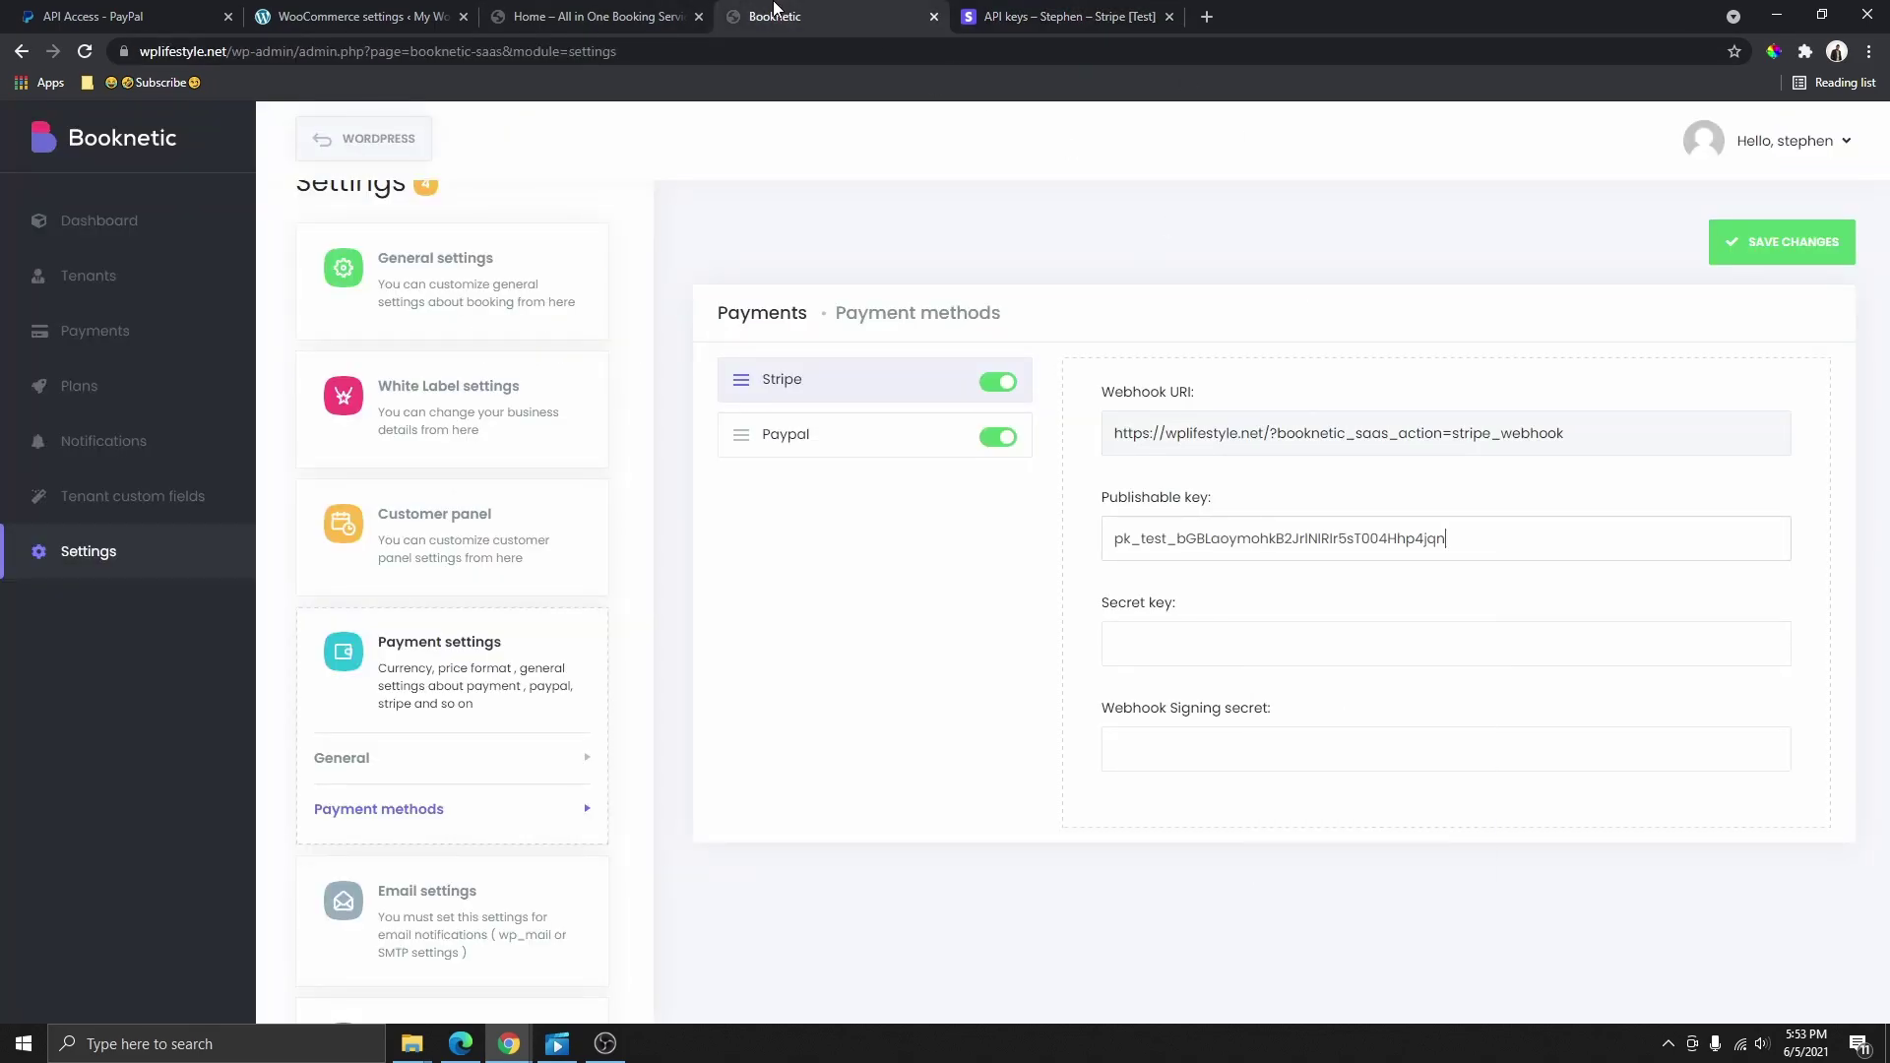
Step: Reveal the Stripe test secret key and paste it into Booknetic's Secret key field
{"action": "left_click", "coordinate": [1039, 22]}
{"action": "left_click", "coordinate": [906, 477]}
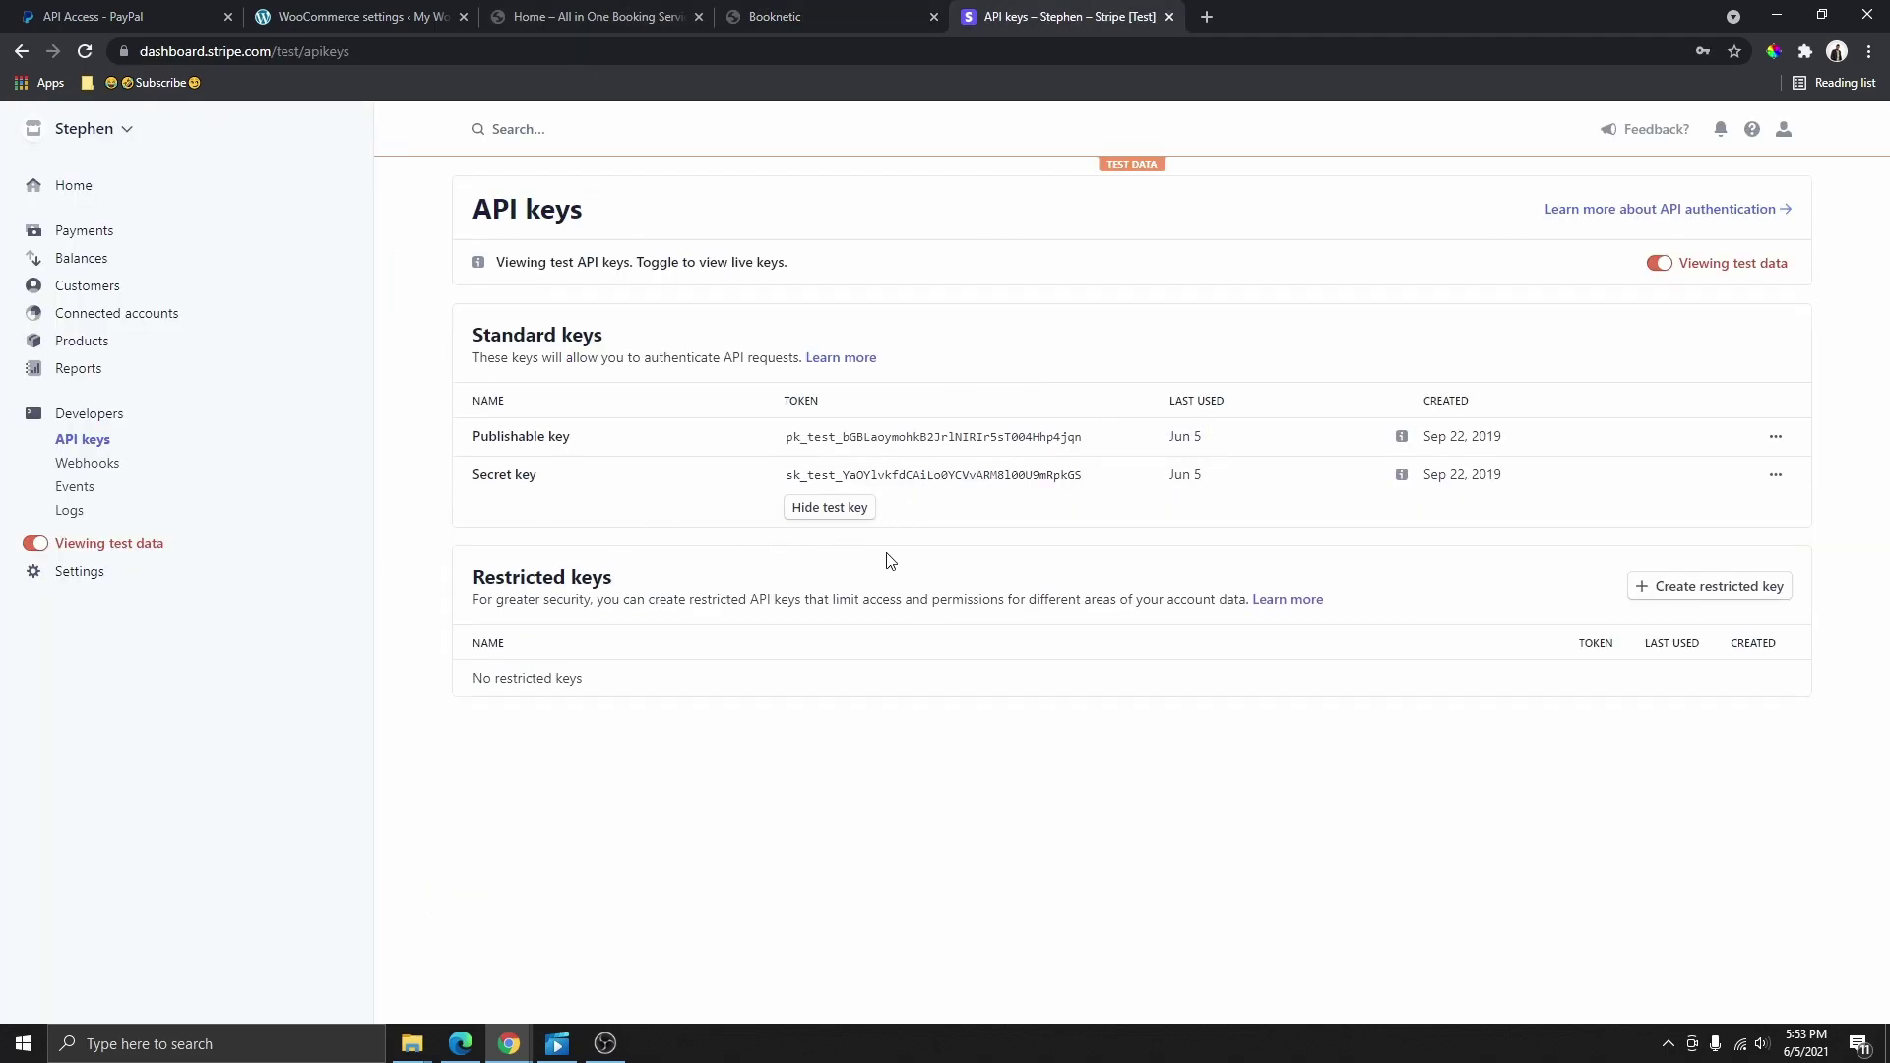
{"action": "left_click", "coordinate": [851, 480]}
{"action": "left_click", "coordinate": [849, 11]}
{"action": "right_click", "coordinate": [1203, 649]}
{"action": "left_click", "coordinate": [1291, 781]}
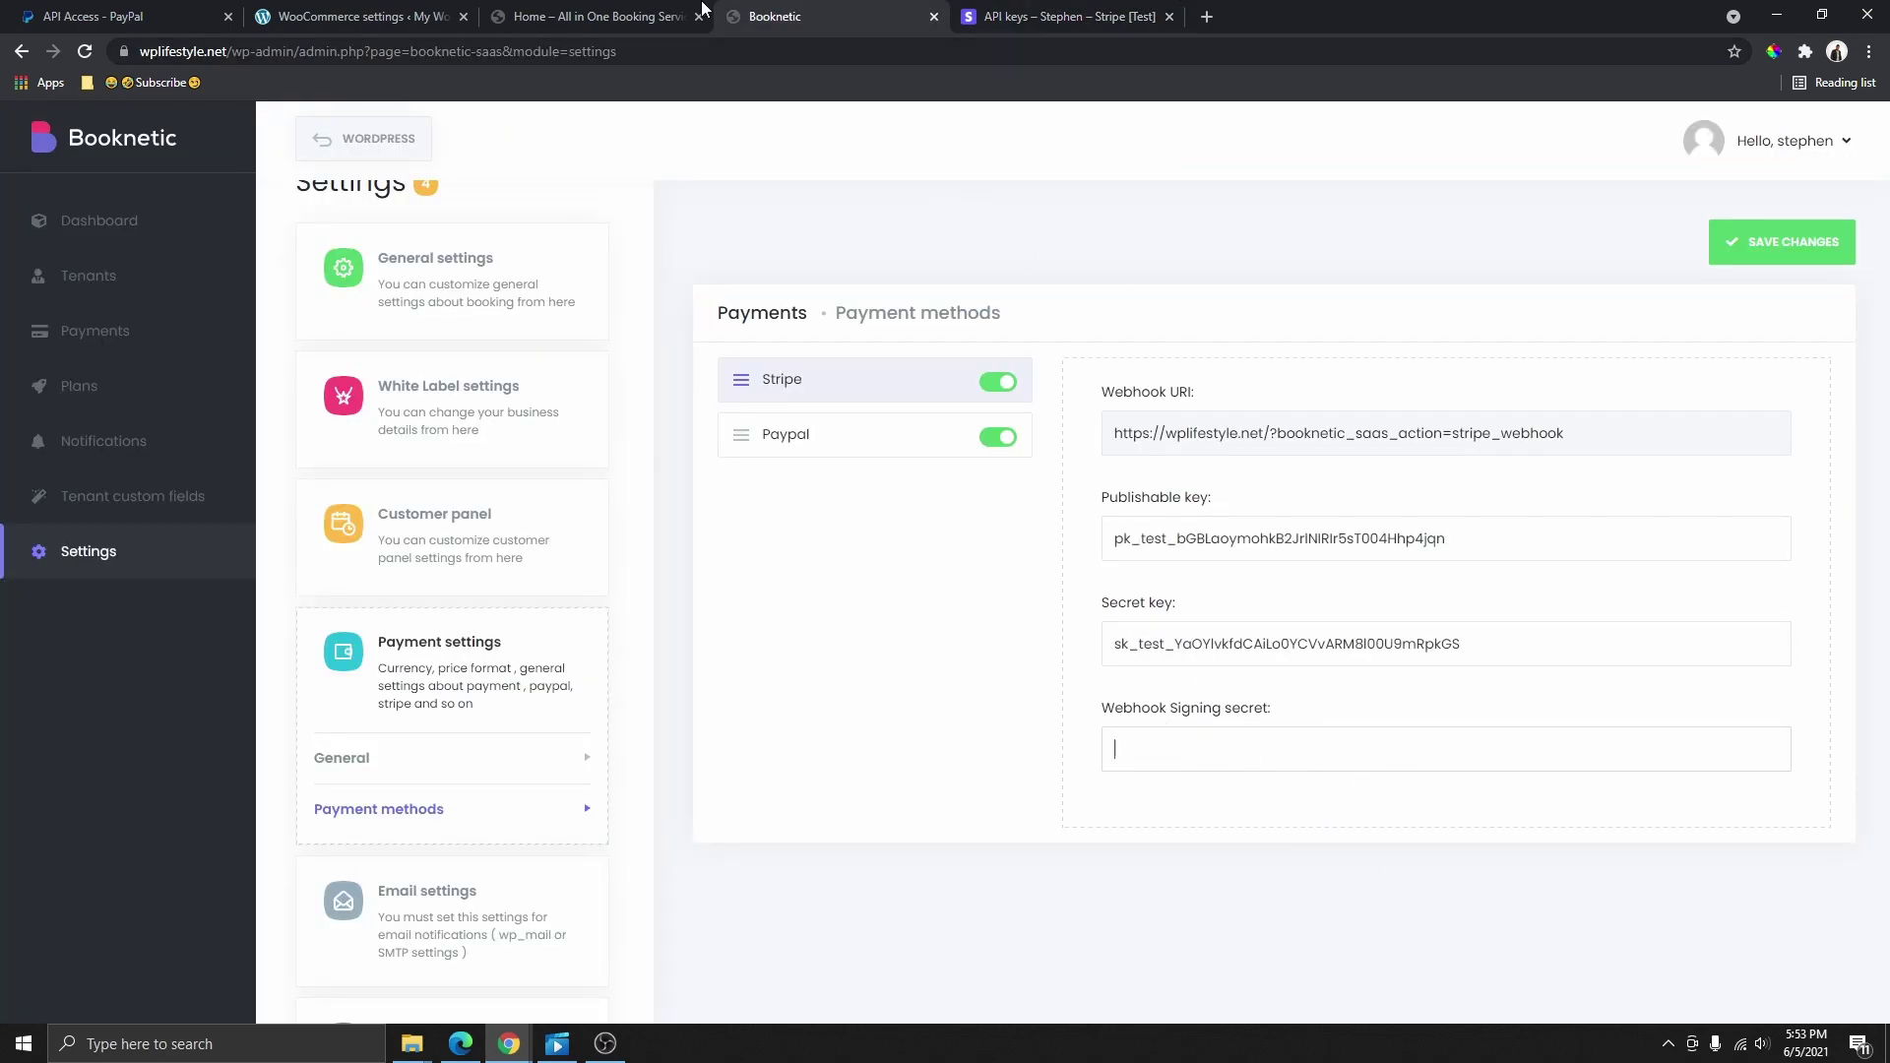
{"action": "left_click", "coordinate": [1058, 16]}
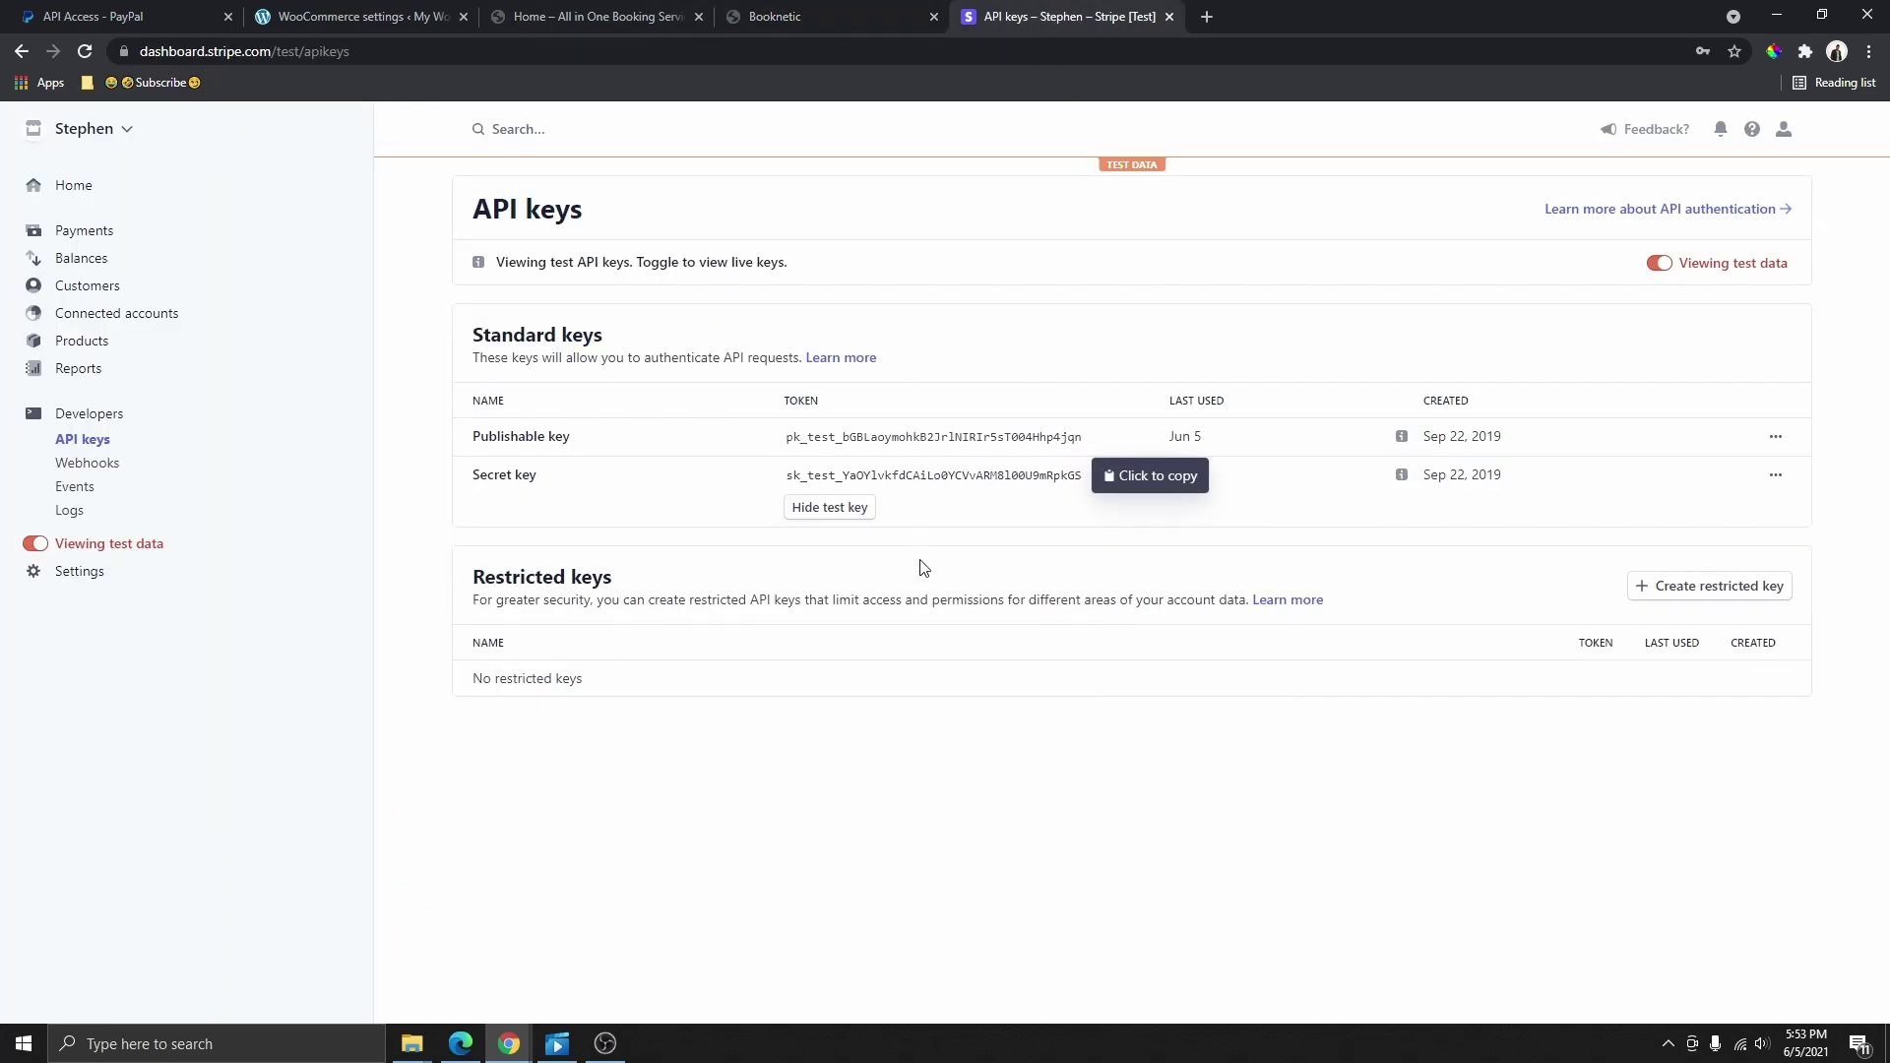
{"action": "left_click", "coordinate": [81, 471]}
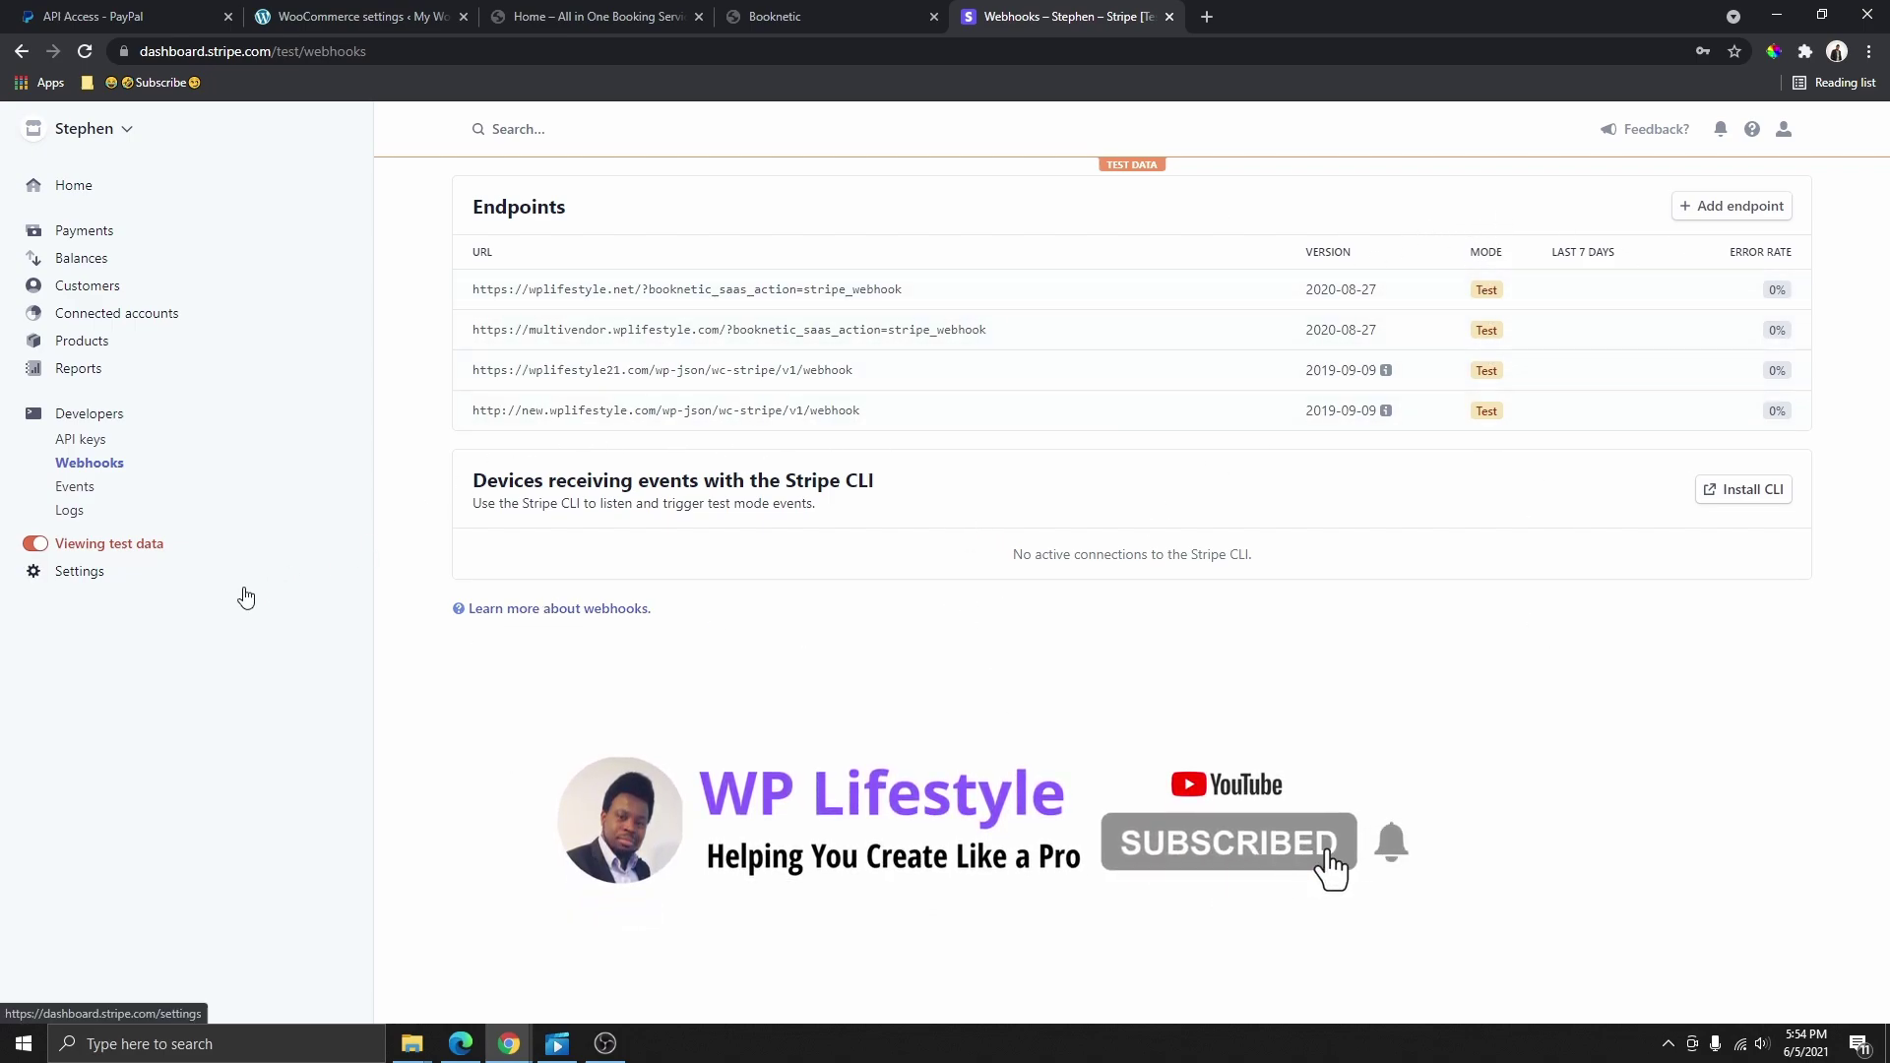
Step: Toggle View test data off and back on, then start adding a webhook endpoint
{"action": "left_click", "coordinate": [36, 543]}
{"action": "left_click", "coordinate": [36, 544]}
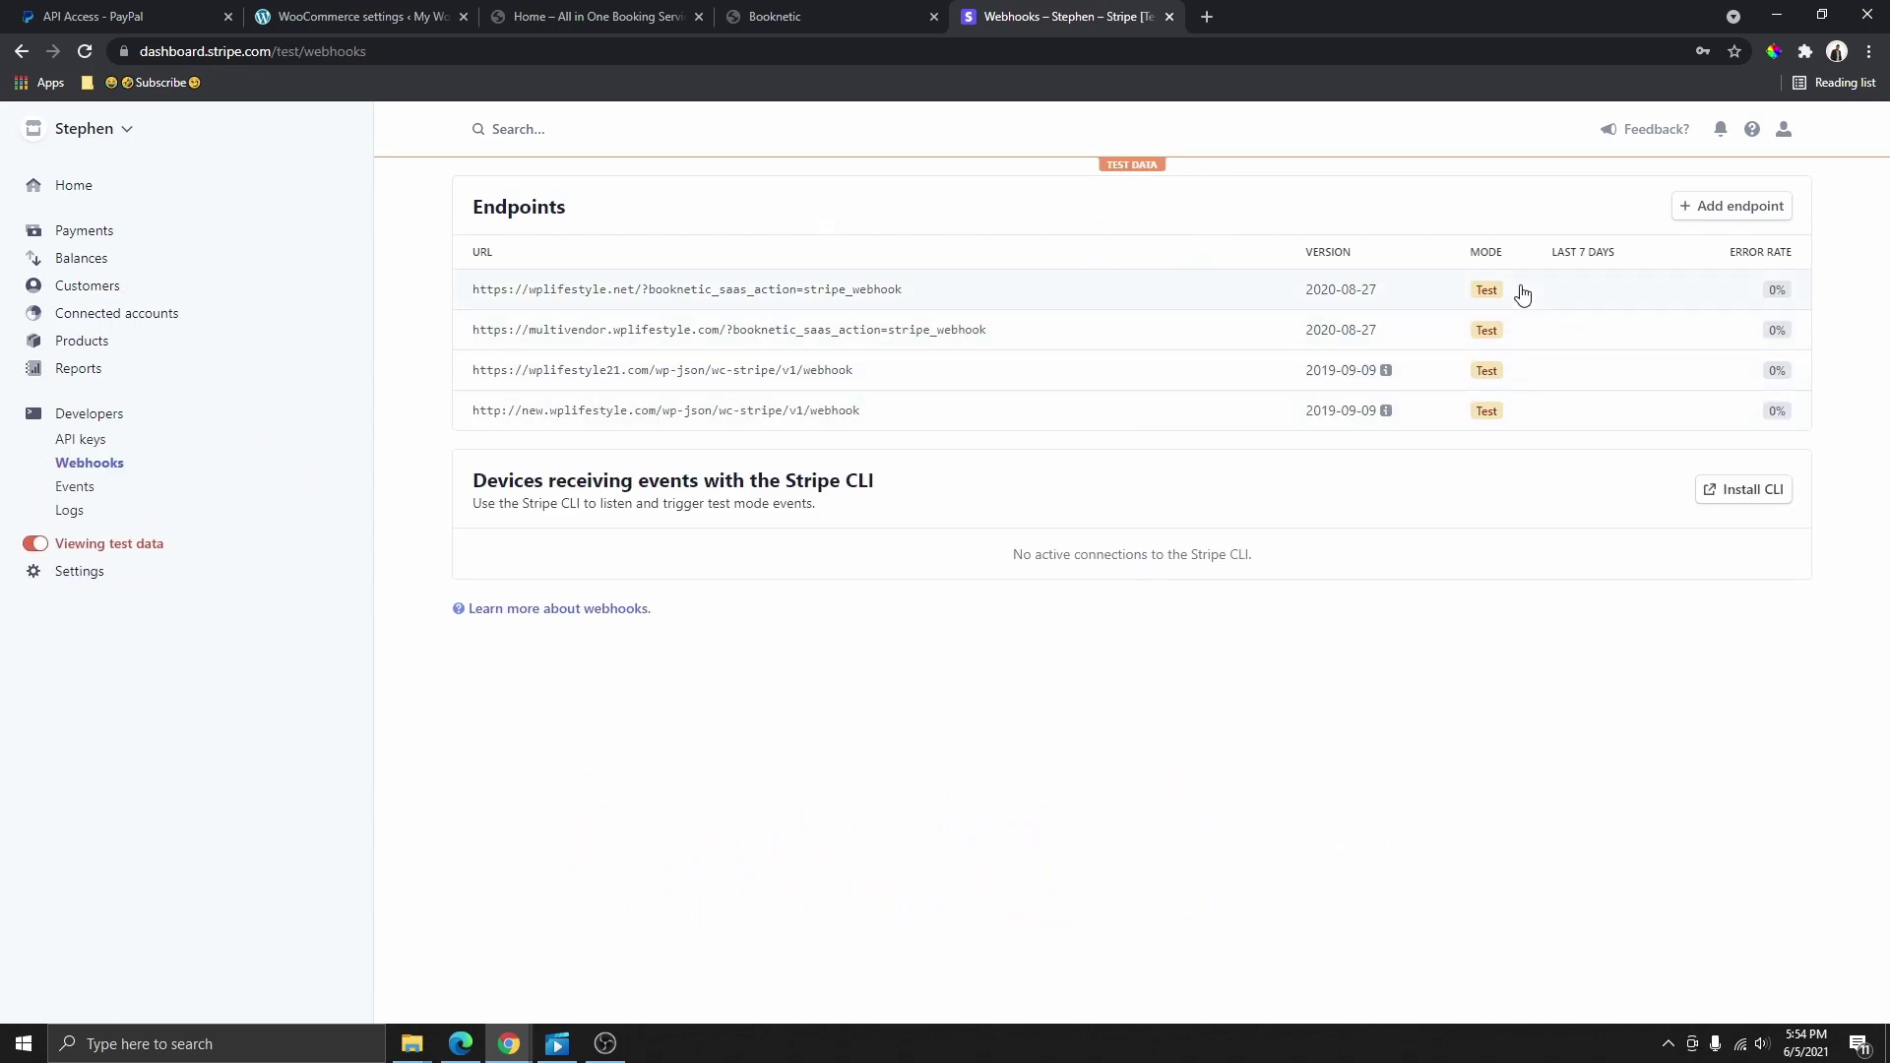
{"action": "left_click", "coordinate": [1717, 208]}
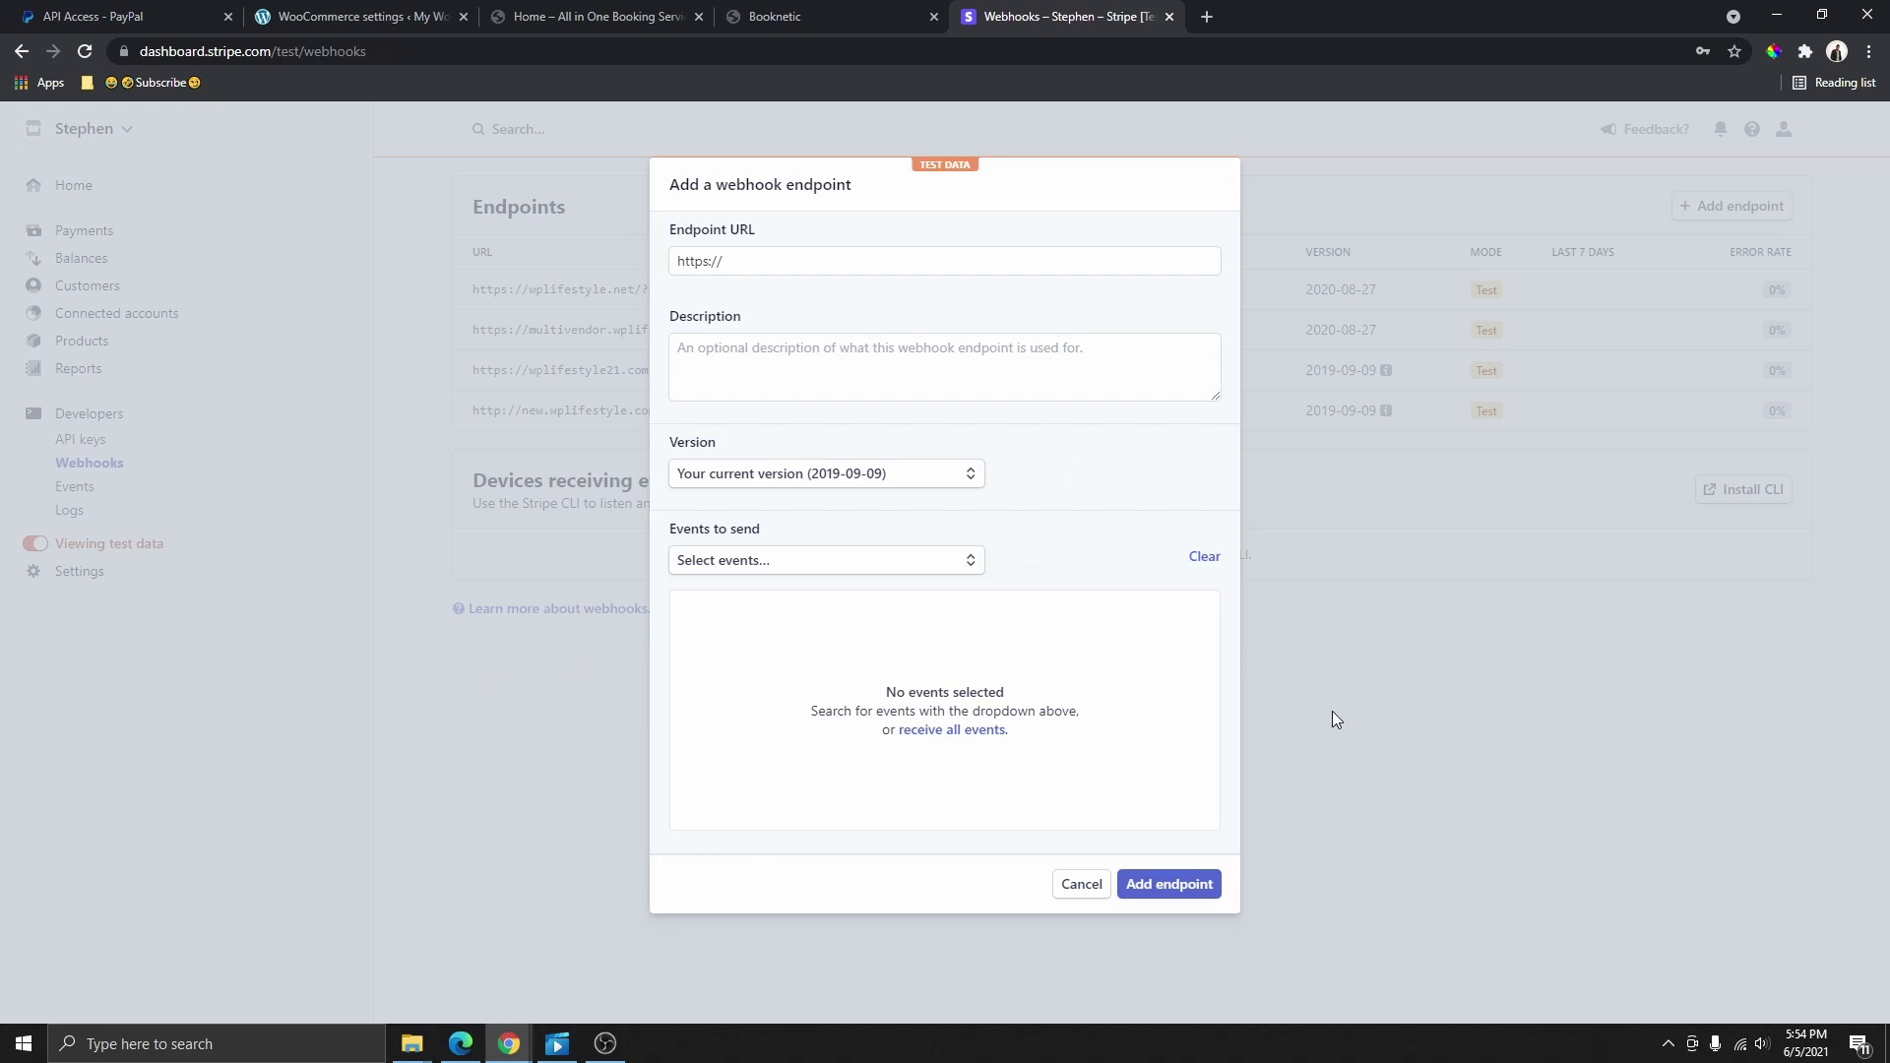
Step: Set the endpoint URL to the Webhook URI copied from Booknetic's Stripe settings
{"action": "left_click", "coordinate": [734, 262]}
{"action": "double_click", "coordinate": [740, 262]}
{"action": "left_click", "coordinate": [742, 262]}
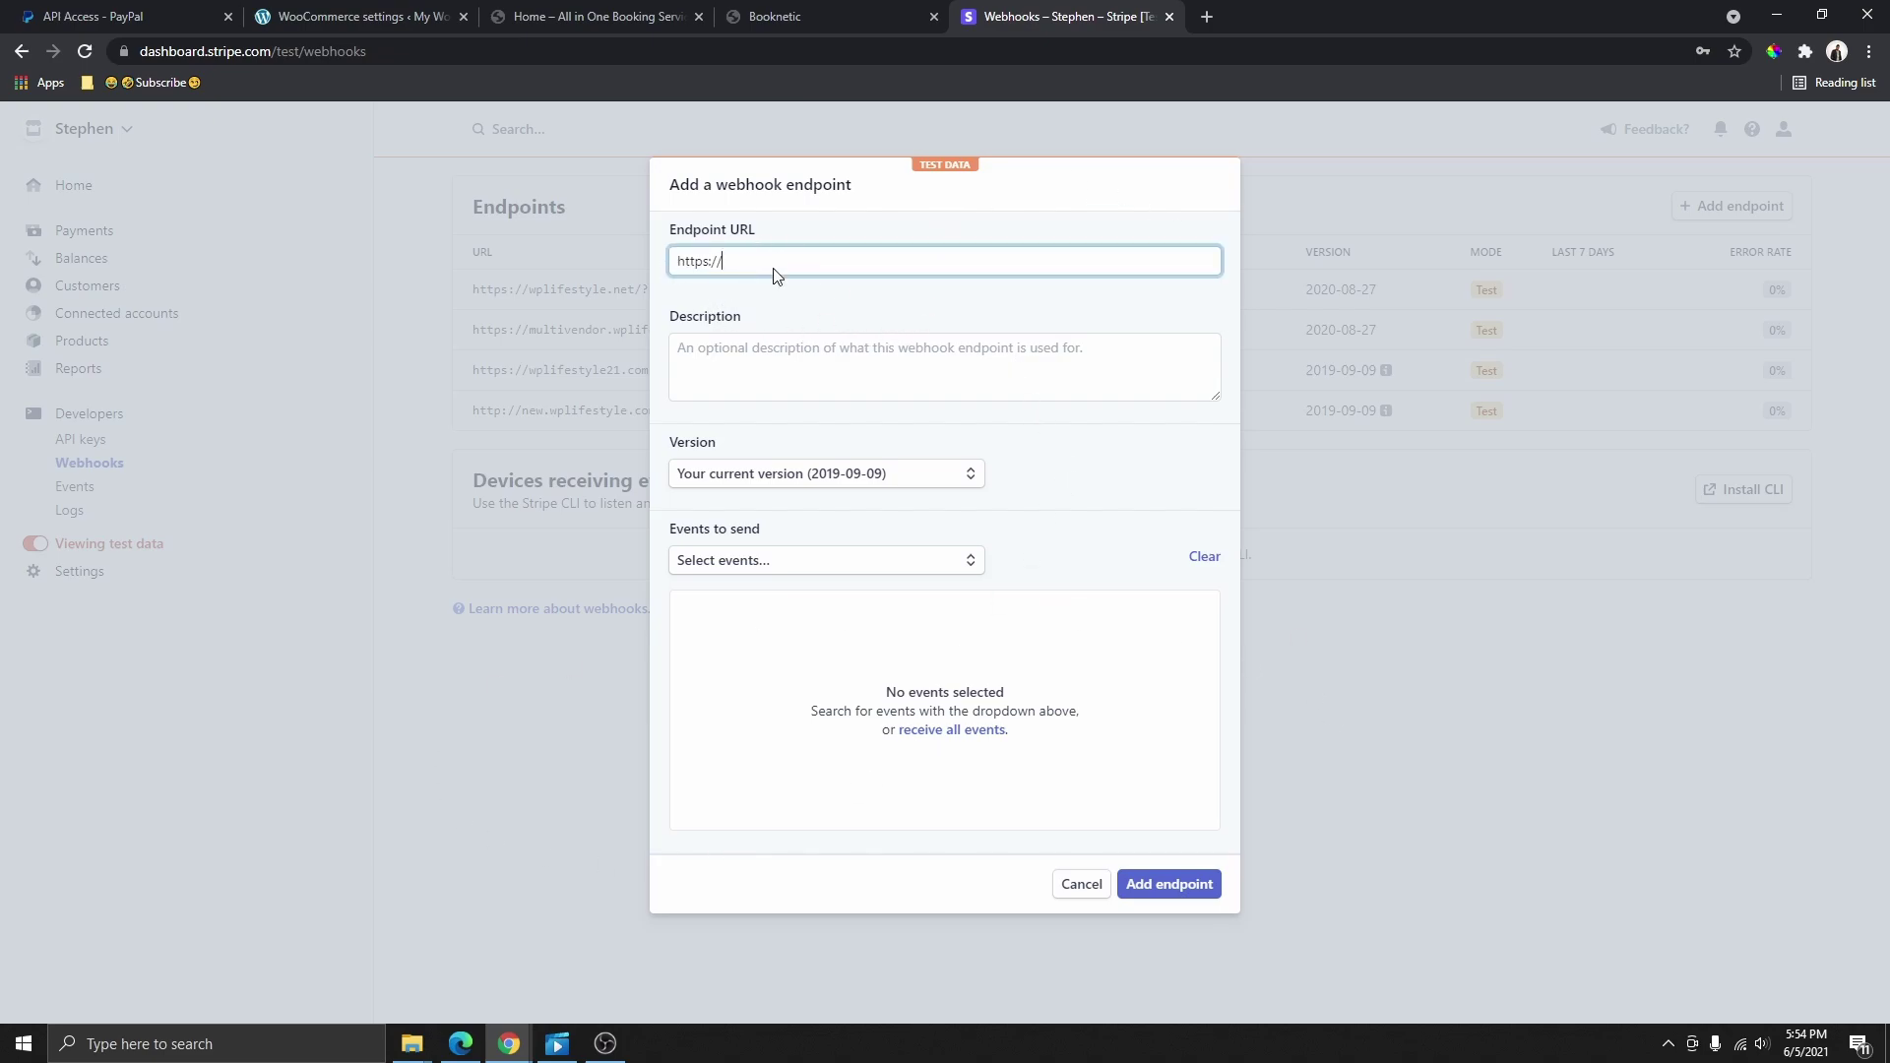
{"action": "left_click", "coordinate": [823, 22]}
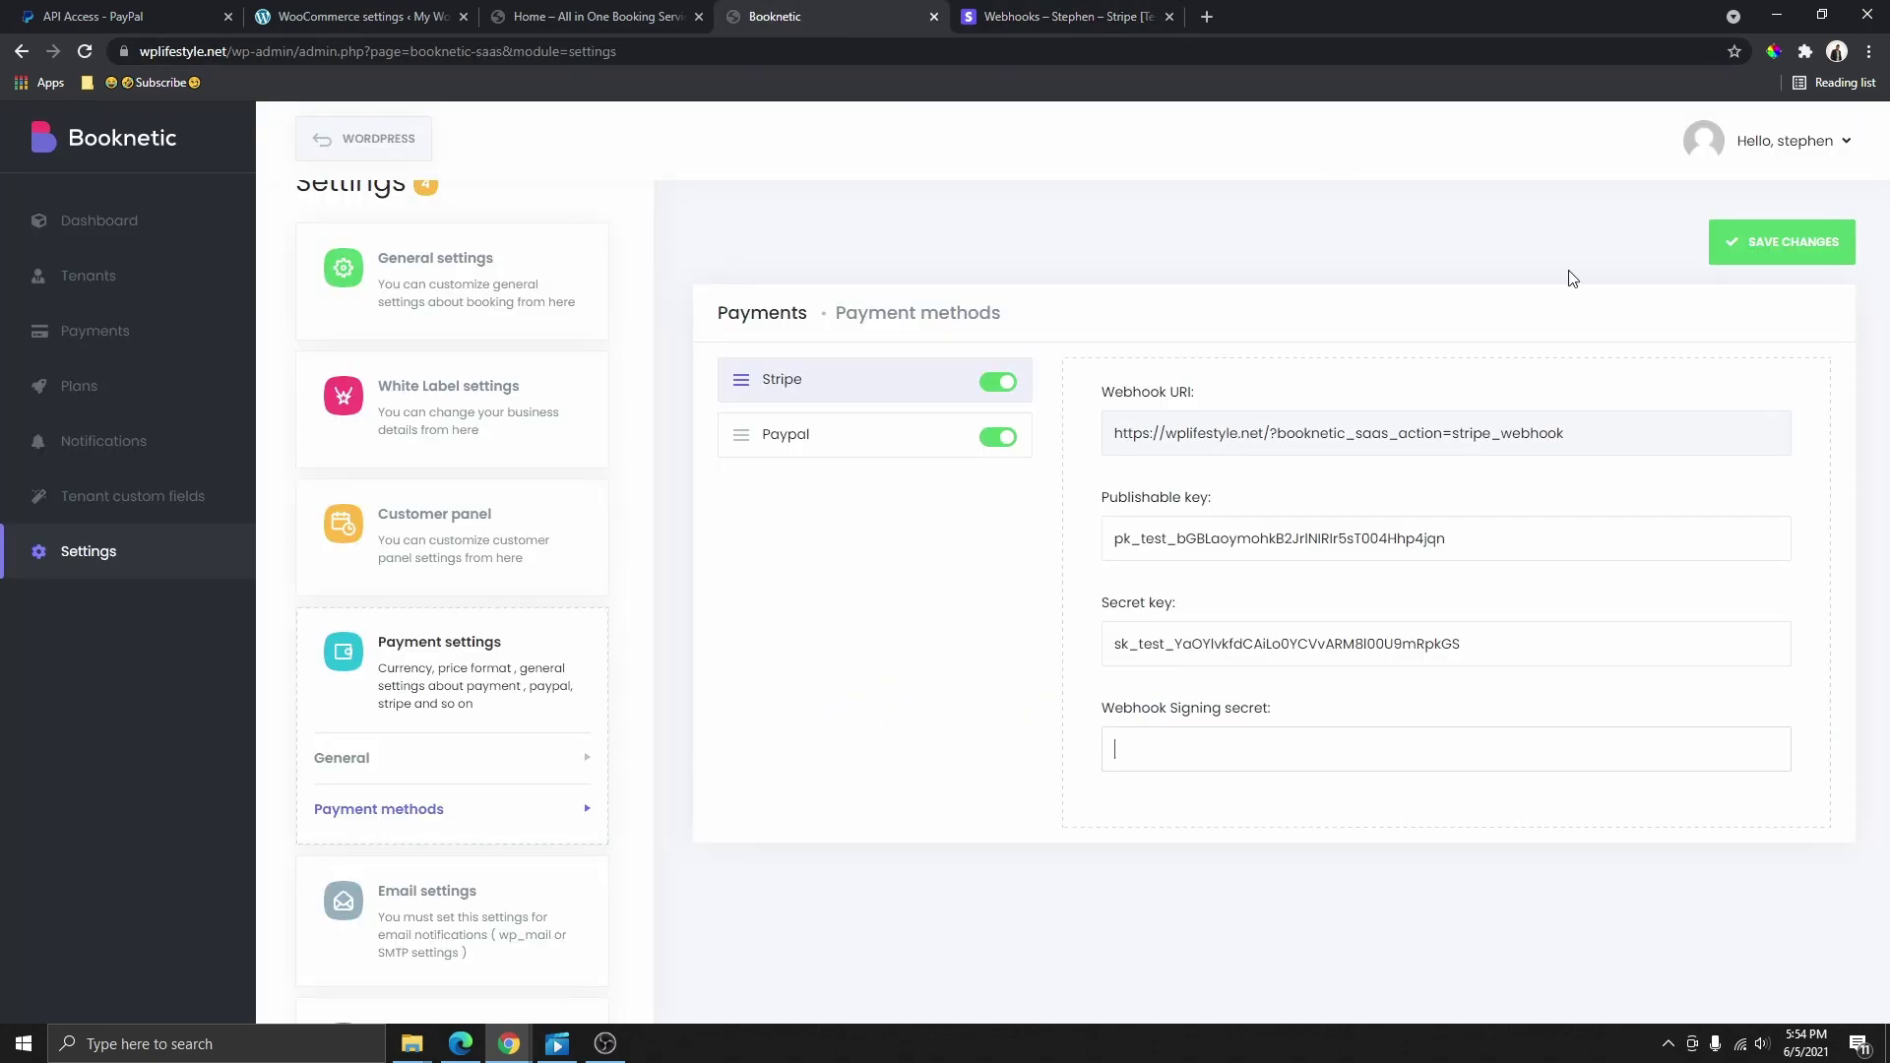
{"action": "left_click_drag", "start_coordinate": [1116, 433], "coordinate": [1567, 435]}
{"action": "key", "text": "ctrl+c"}
{"action": "right_click", "coordinate": [1373, 436]}
{"action": "left_click", "coordinate": [1422, 451]}
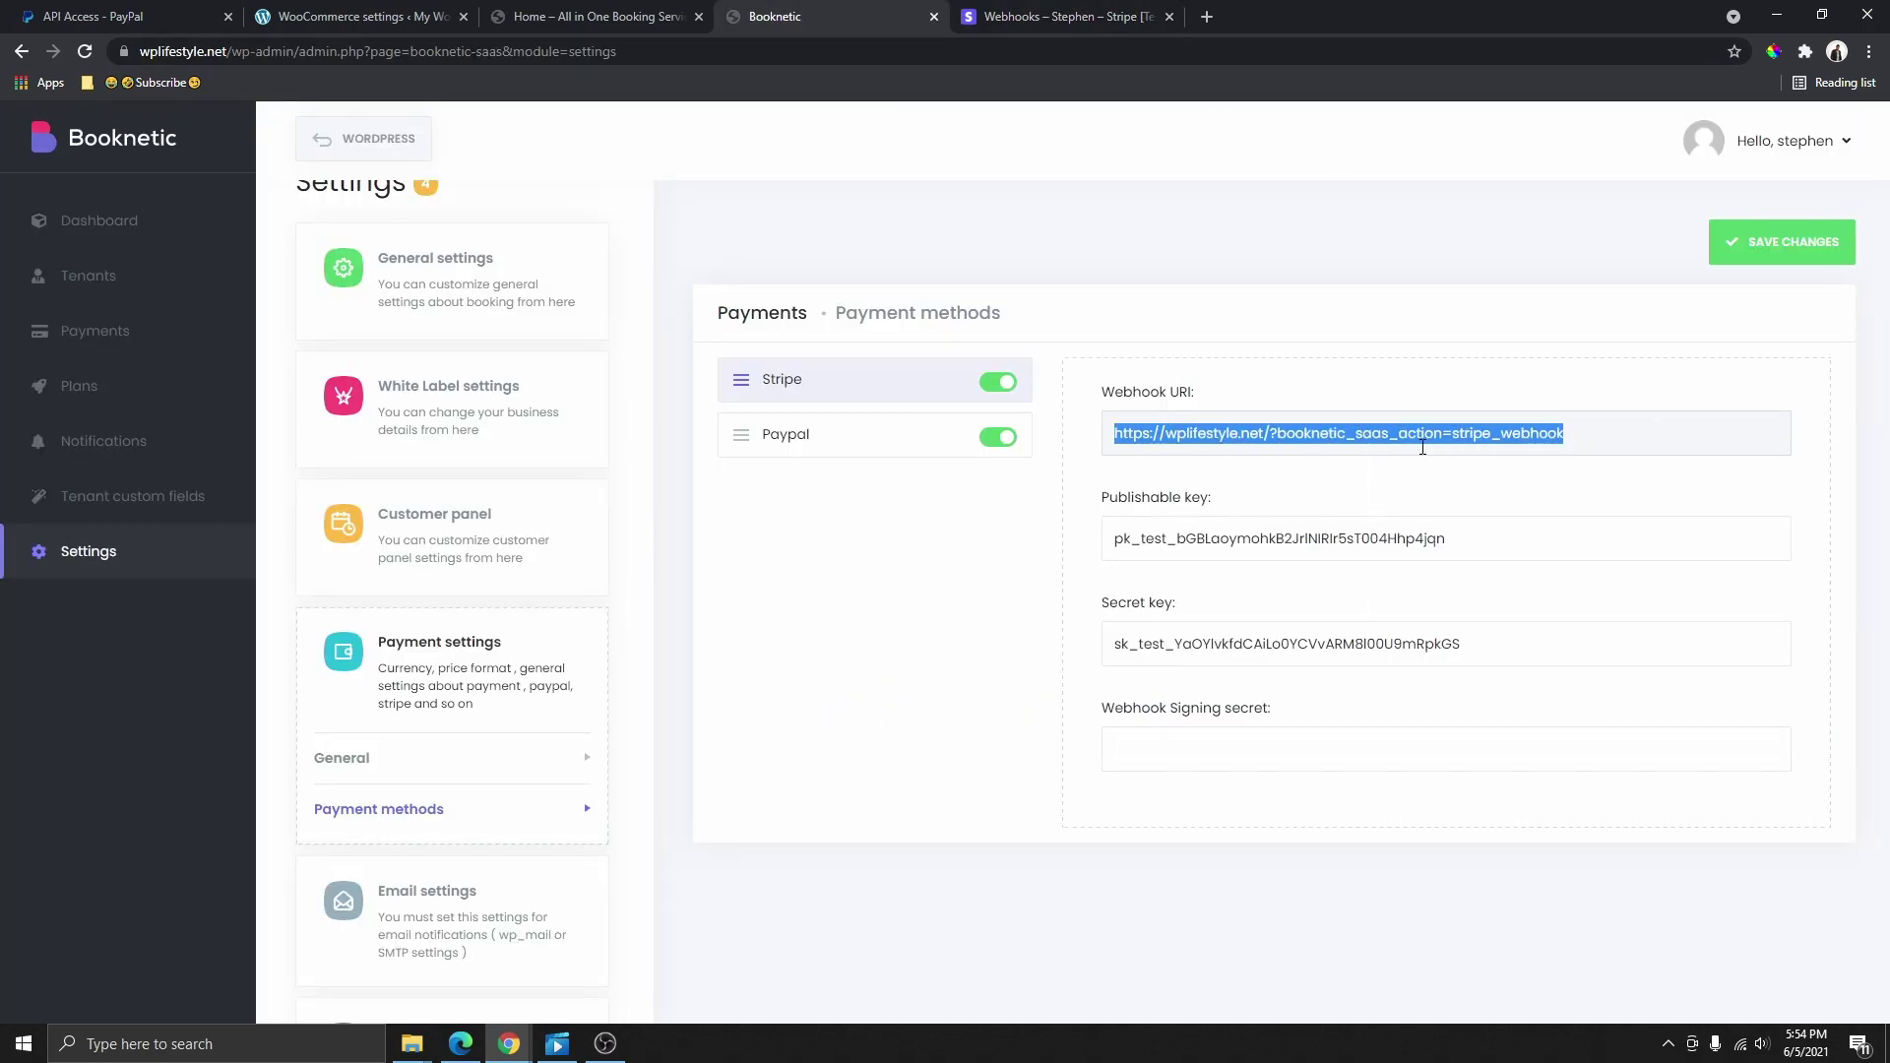
{"action": "left_click", "coordinate": [1036, 26]}
{"action": "key", "text": "ctrl+v"}
Step: Describe the endpoint as 'Sample Webhook' and choose API version 2020-08-27
{"action": "left_click", "coordinate": [810, 377]}
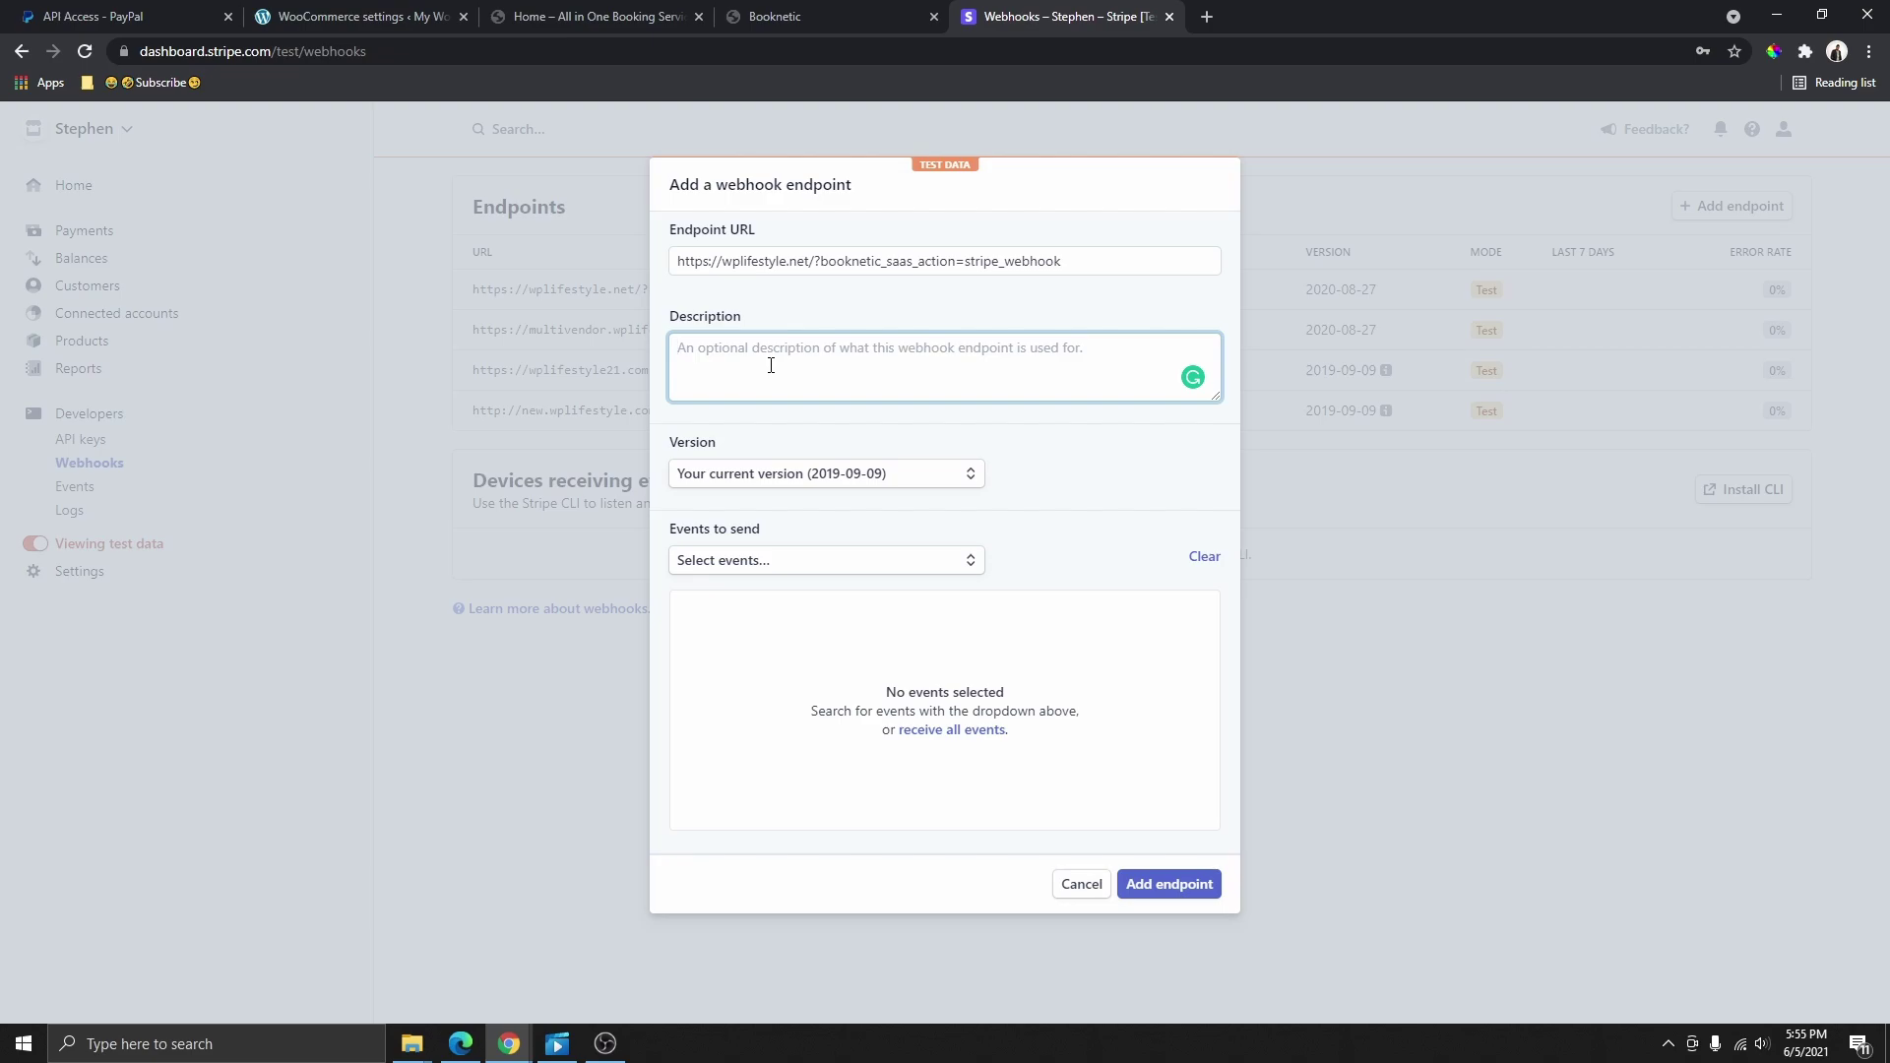
{"action": "type", "text": "Sample Webhook"}
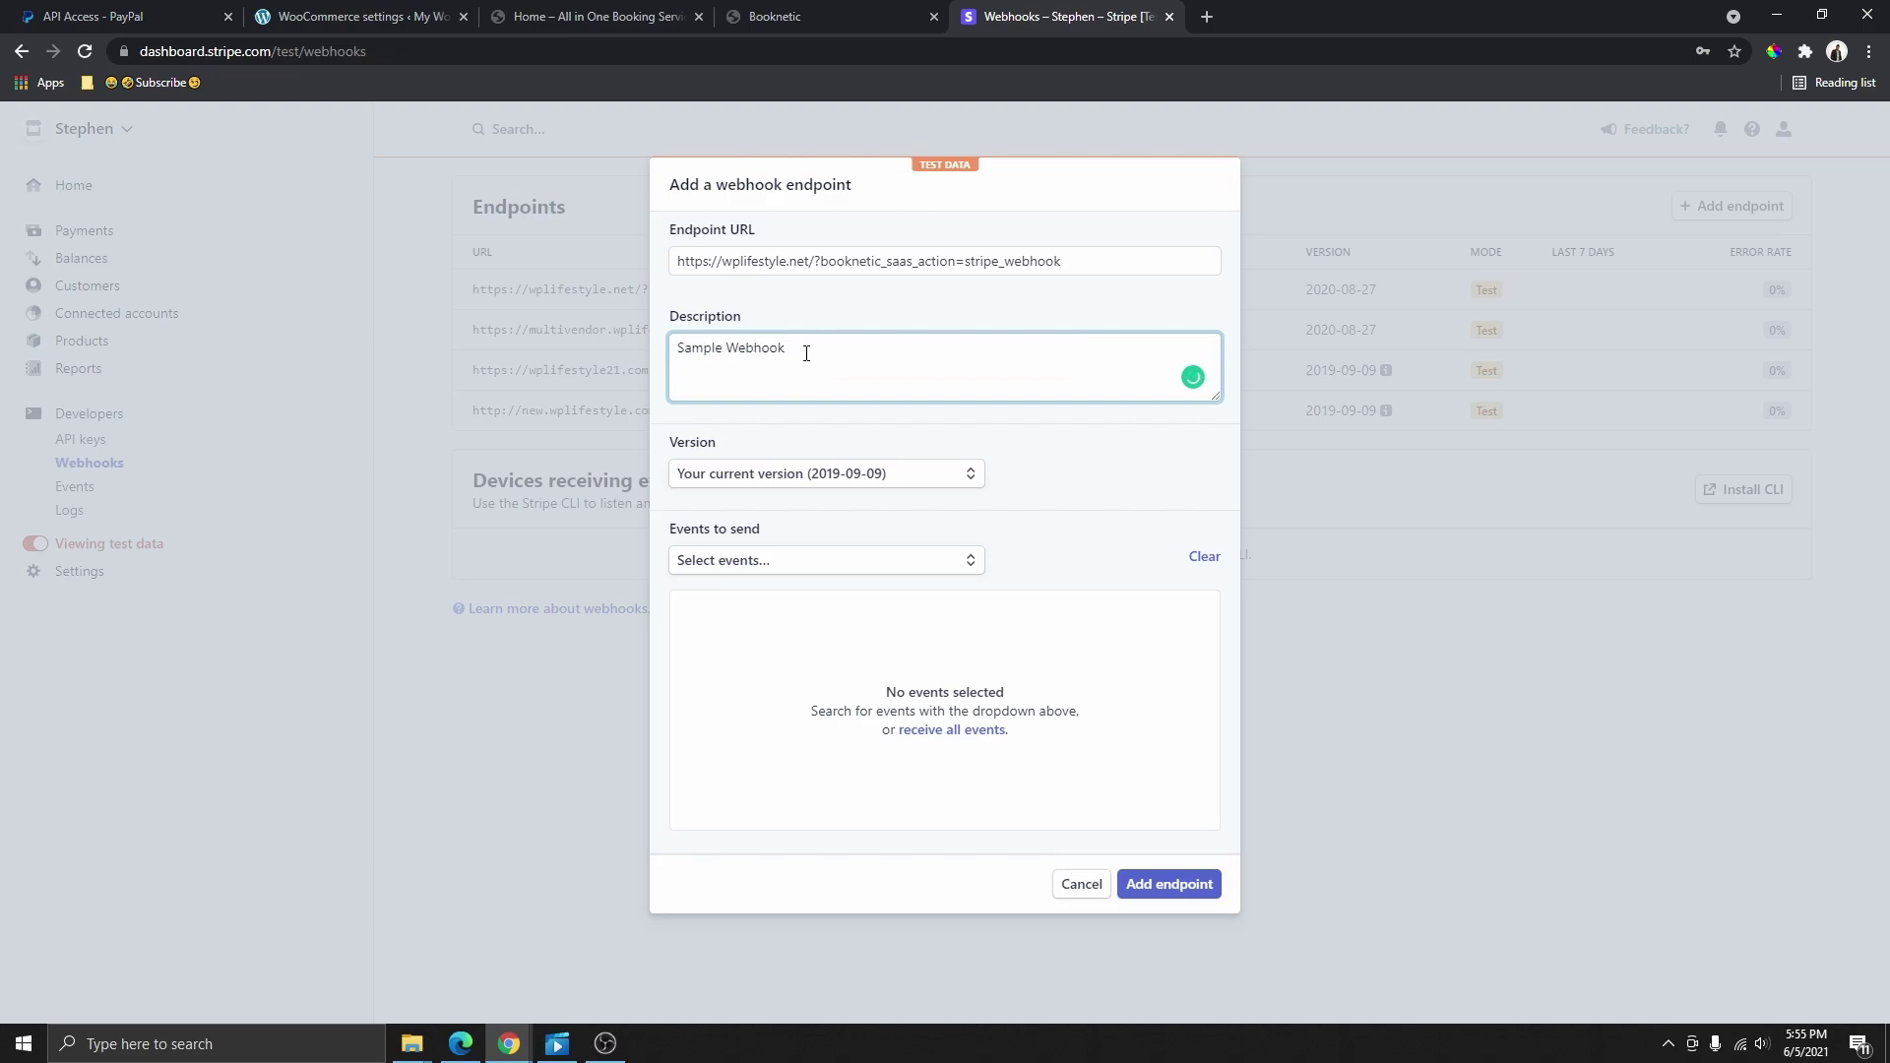
{"action": "left_click_drag", "start_coordinate": [806, 354], "coordinate": [670, 366]}
{"action": "left_click", "coordinate": [855, 370]}
{"action": "left_click", "coordinate": [777, 483]}
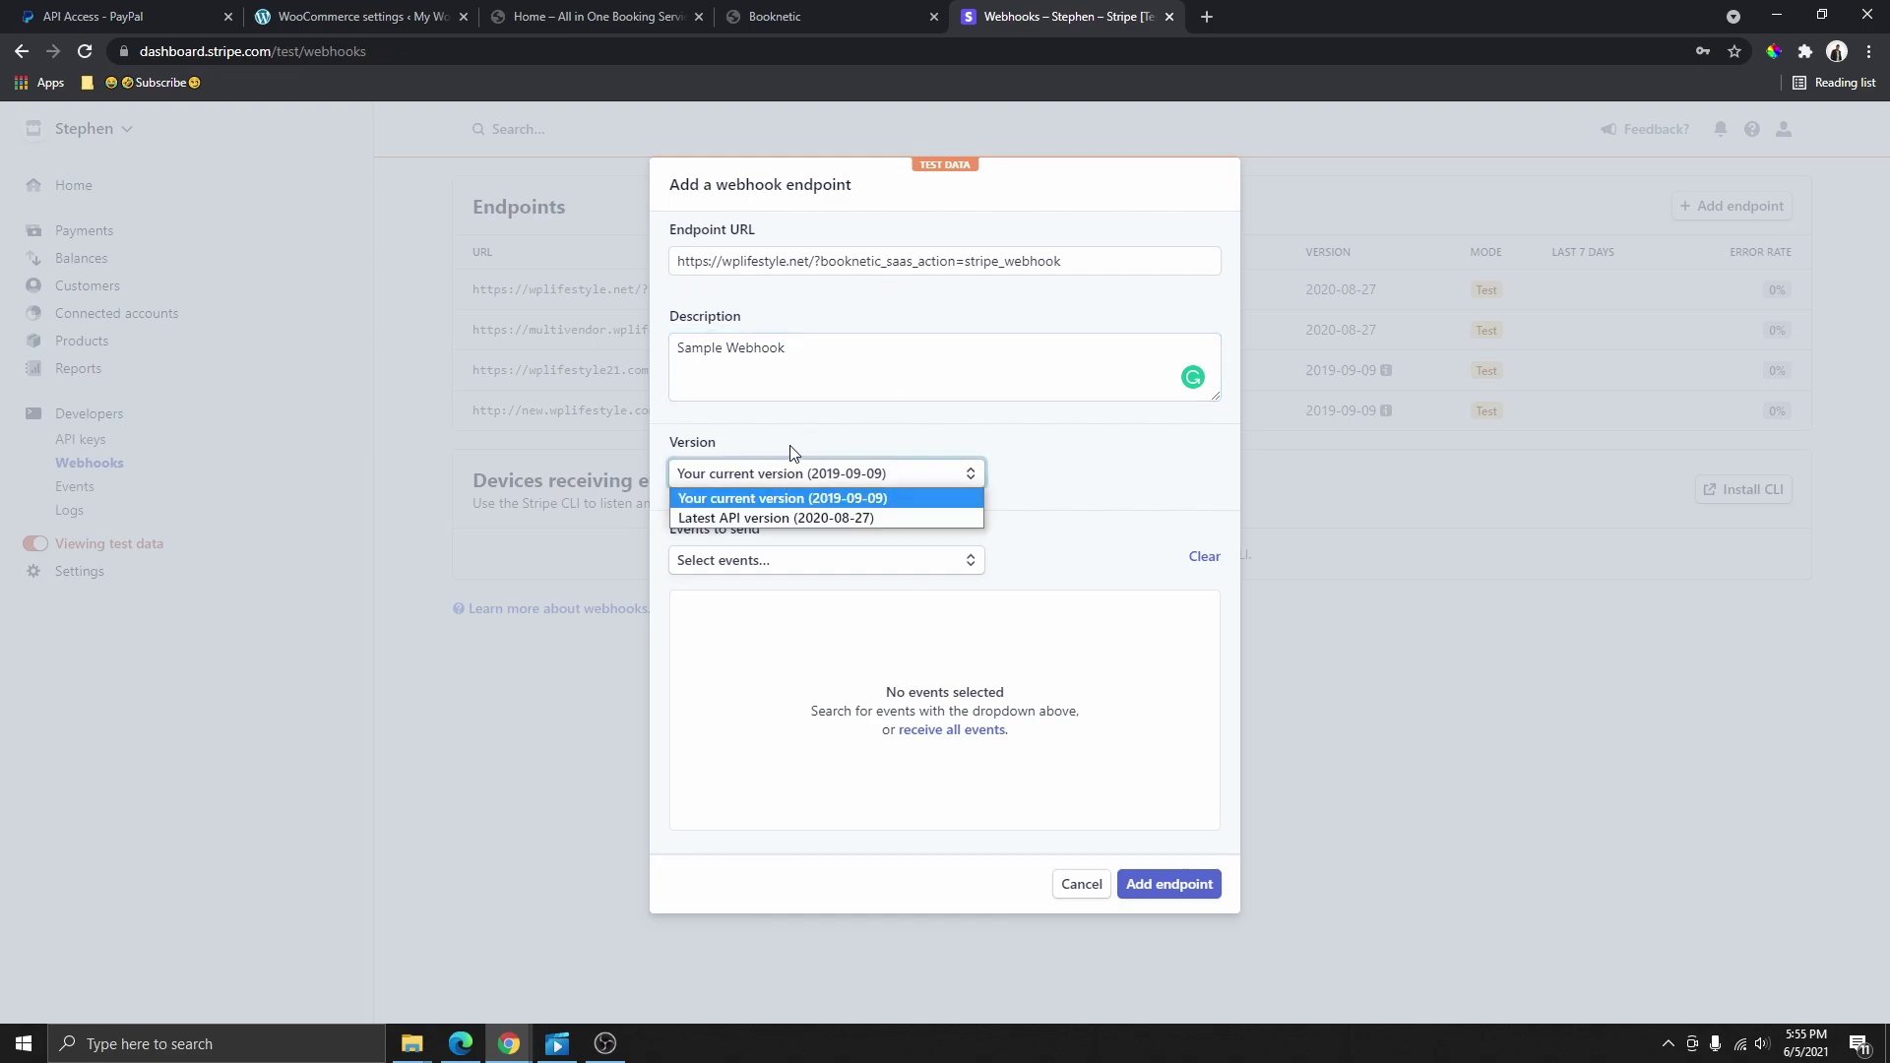
{"action": "left_click", "coordinate": [740, 516]}
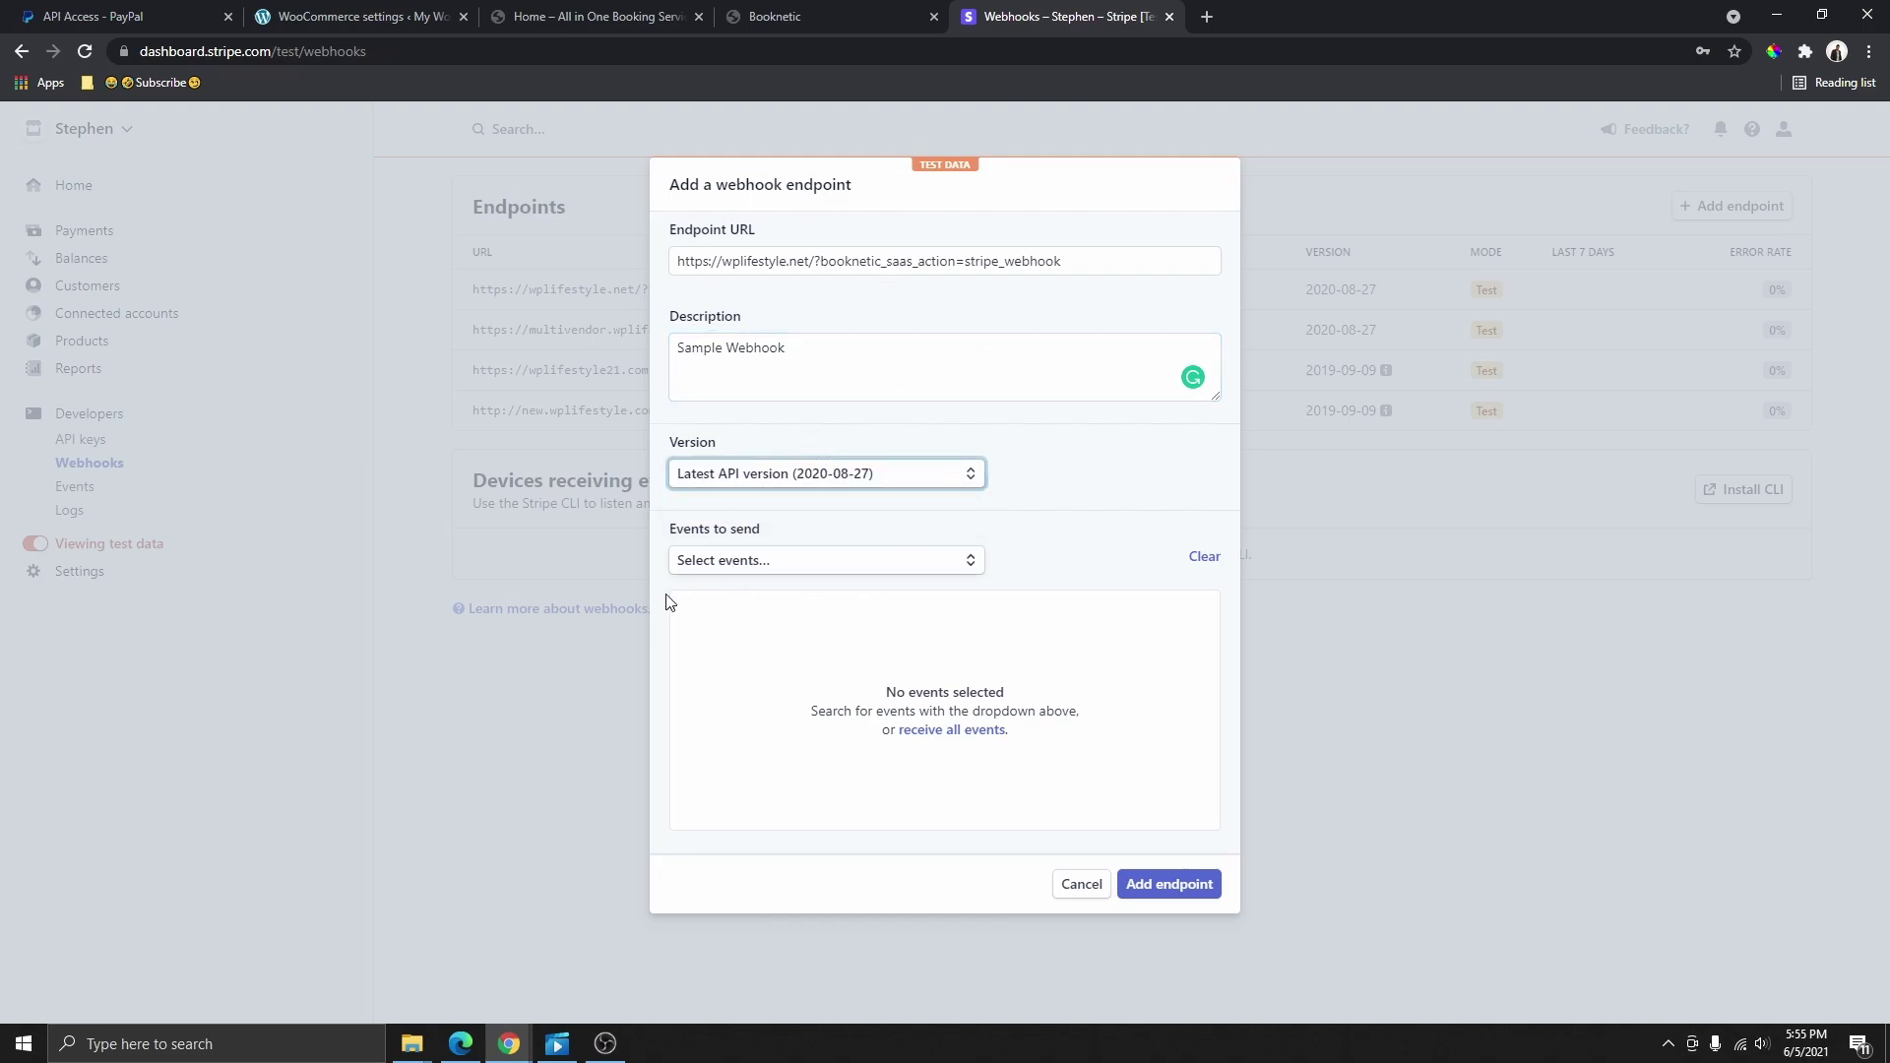
Step: Search the events list for 'invoice' and add invoice.paid to the events to send
{"action": "left_click", "coordinate": [770, 569]}
{"action": "left_click", "coordinate": [770, 567]}
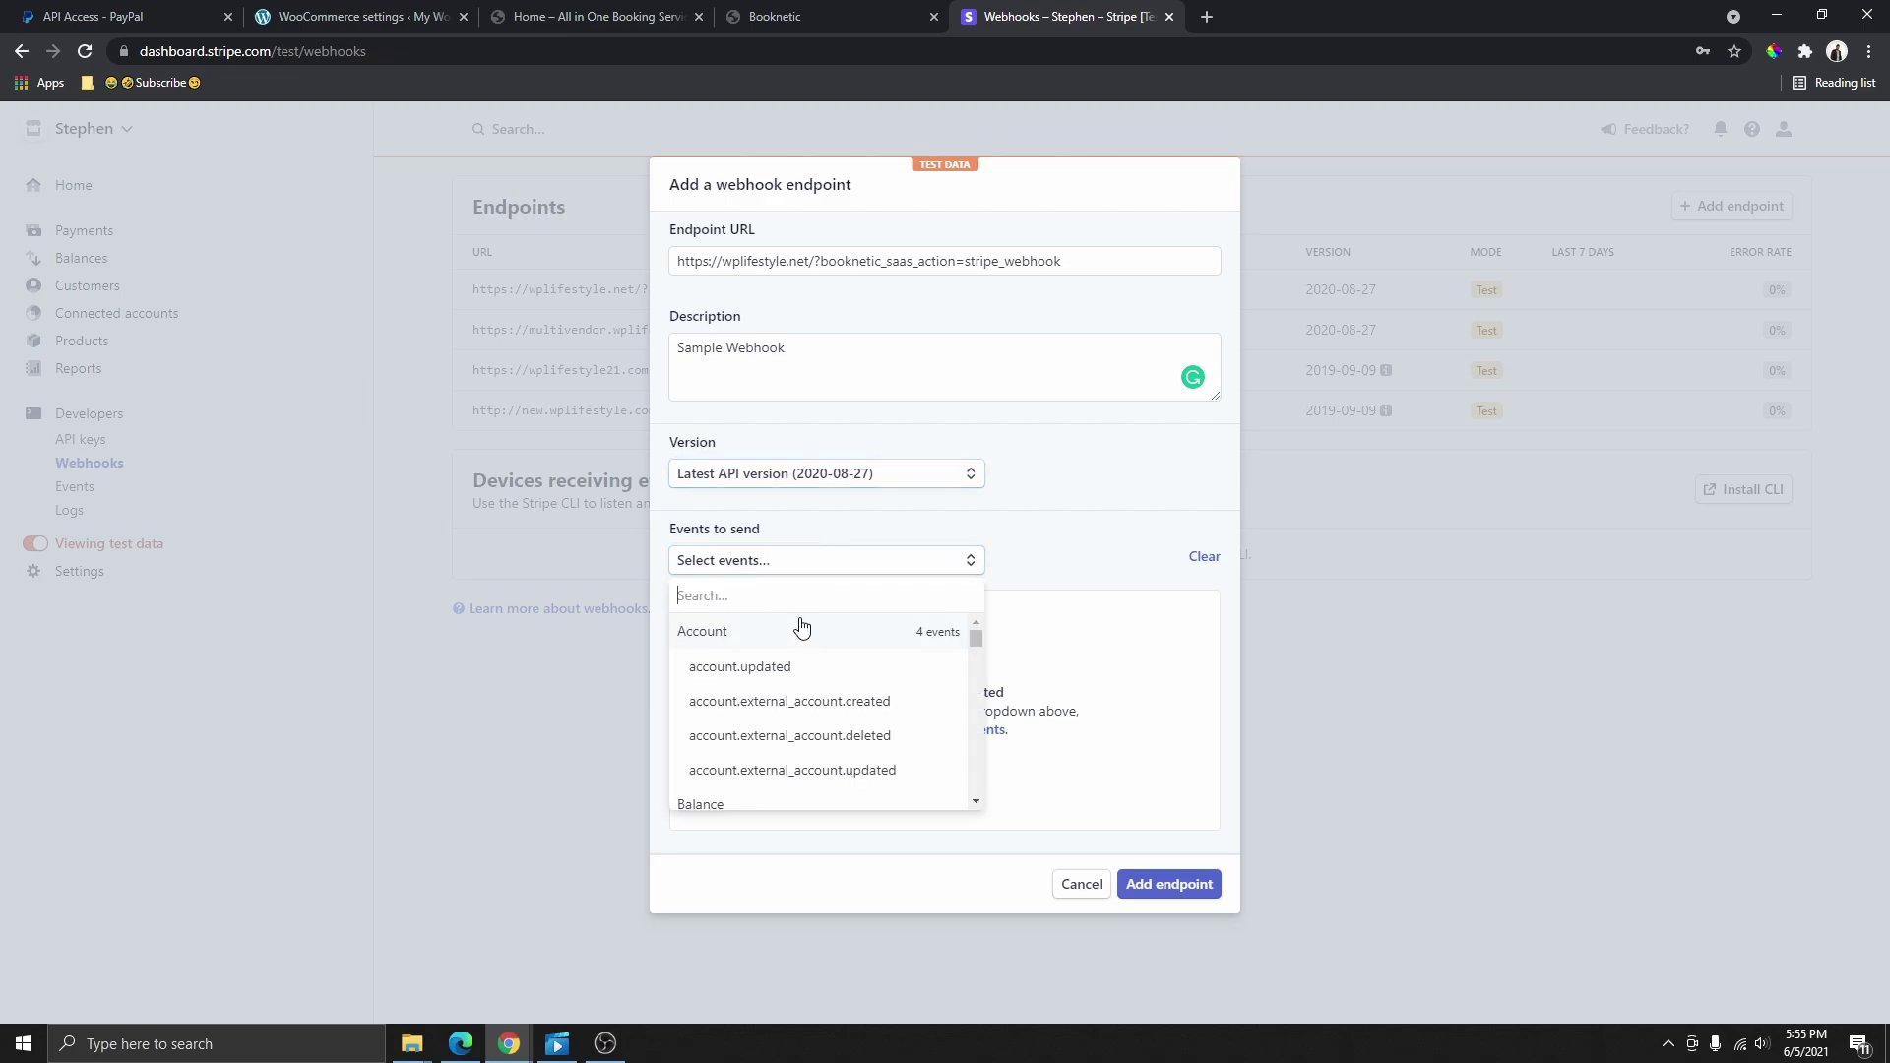
{"action": "scroll", "coordinate": [822, 728], "scroll_direction": "down", "scroll_amount": 4}
{"action": "scroll", "coordinate": [830, 689], "scroll_direction": "down", "scroll_amount": 3}
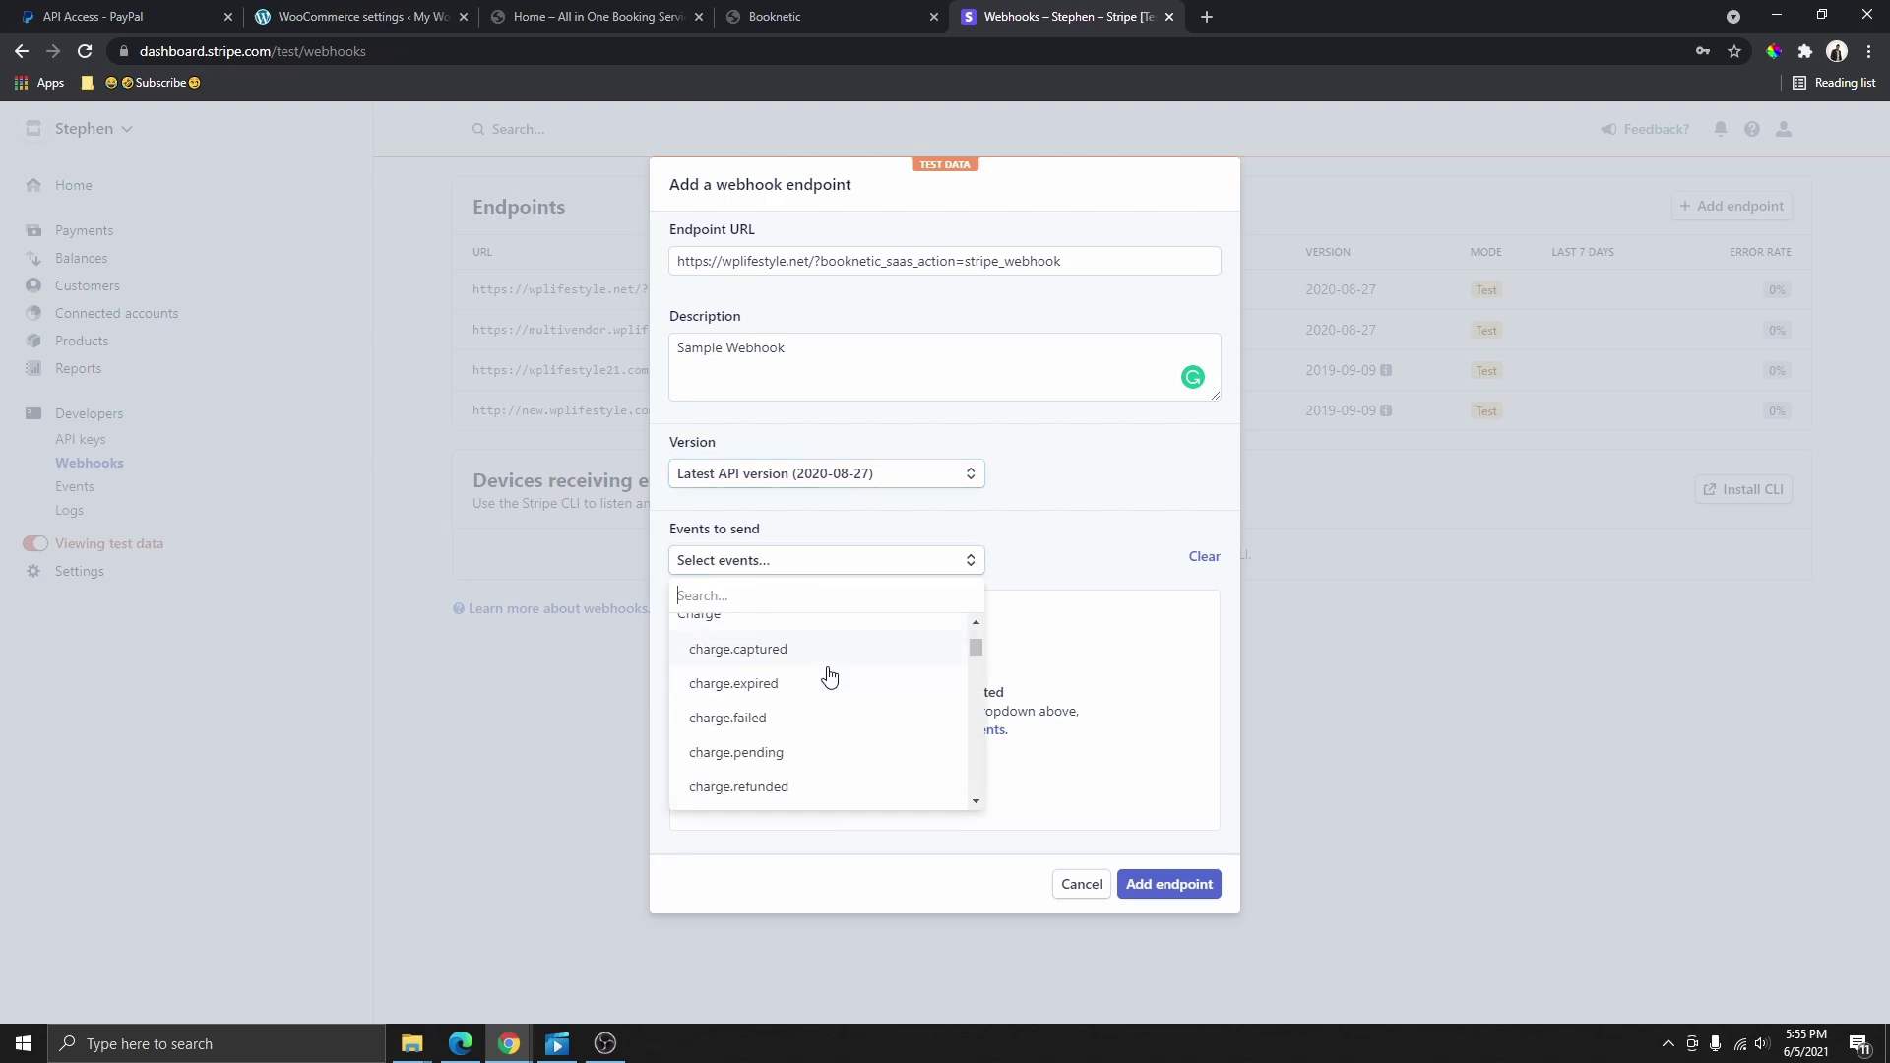
{"action": "scroll", "coordinate": [866, 713], "scroll_direction": "up", "scroll_amount": 5}
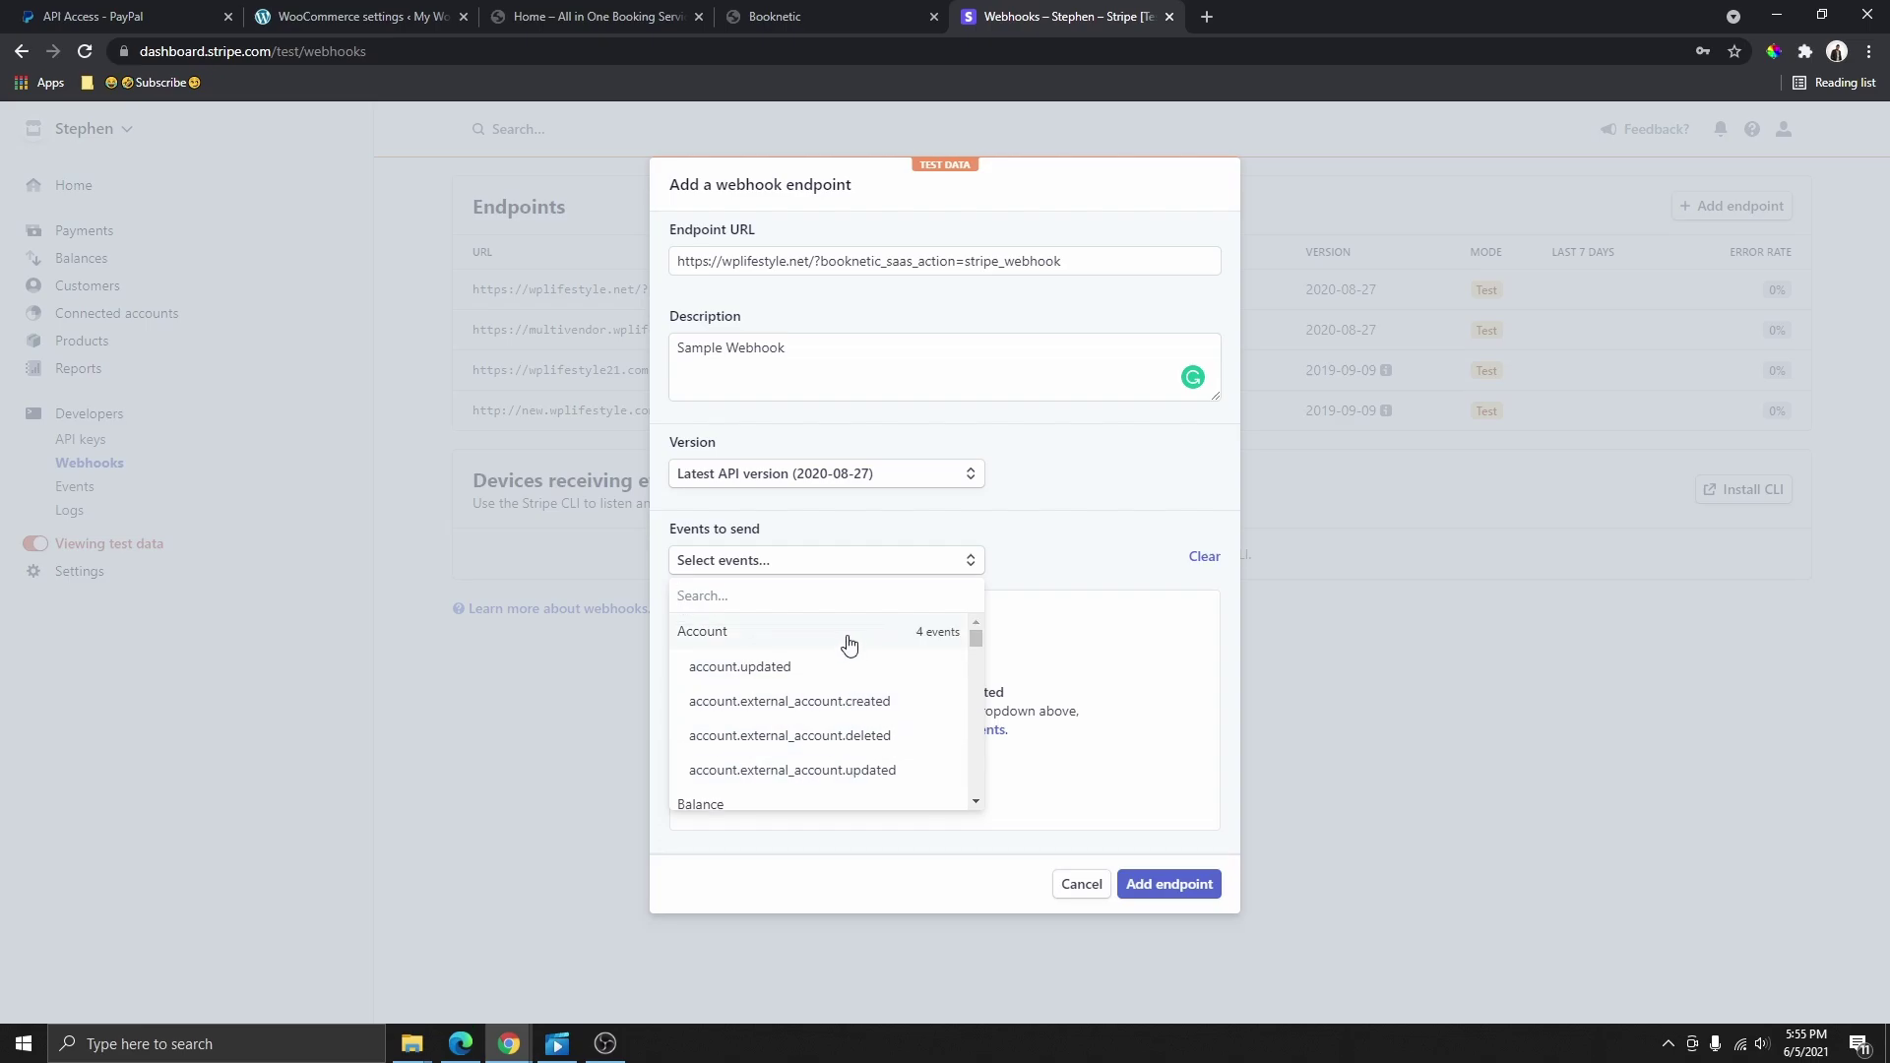
{"action": "scroll", "coordinate": [801, 663], "scroll_direction": "down", "scroll_amount": 6}
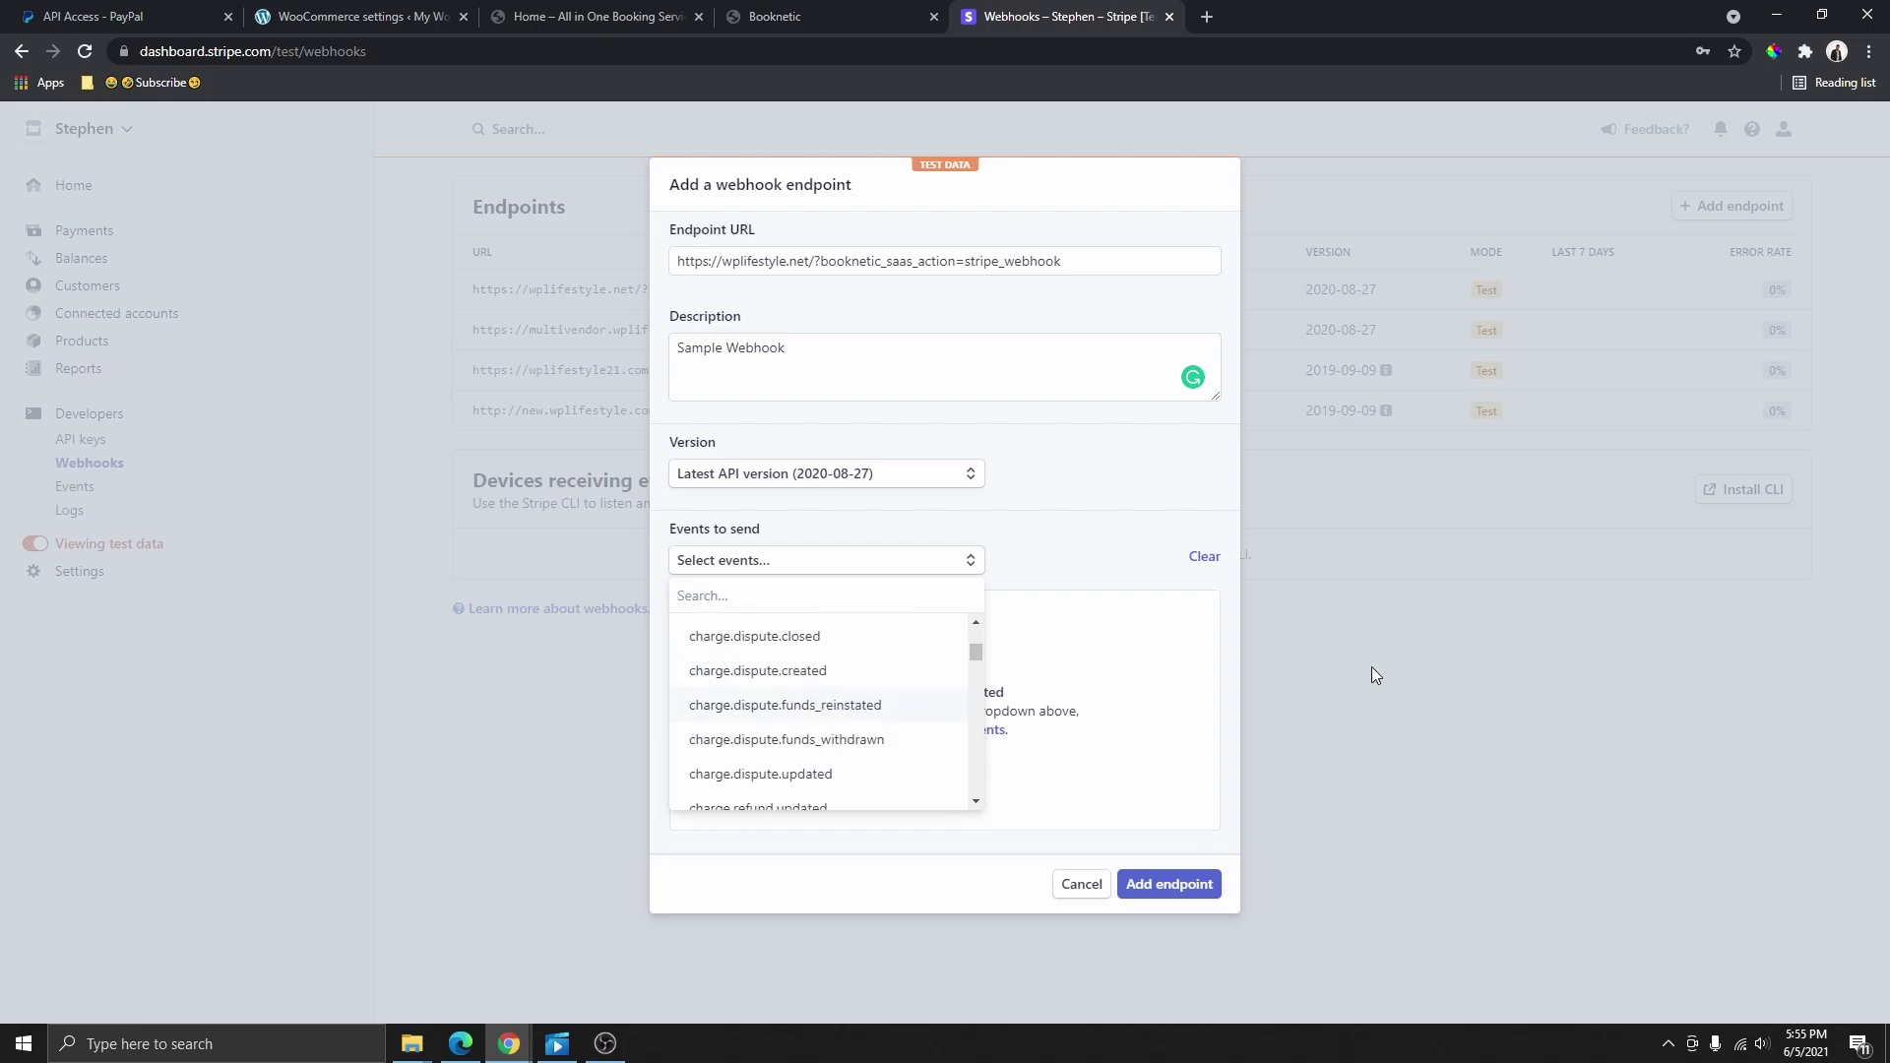
{"action": "left_click", "coordinate": [821, 28]}
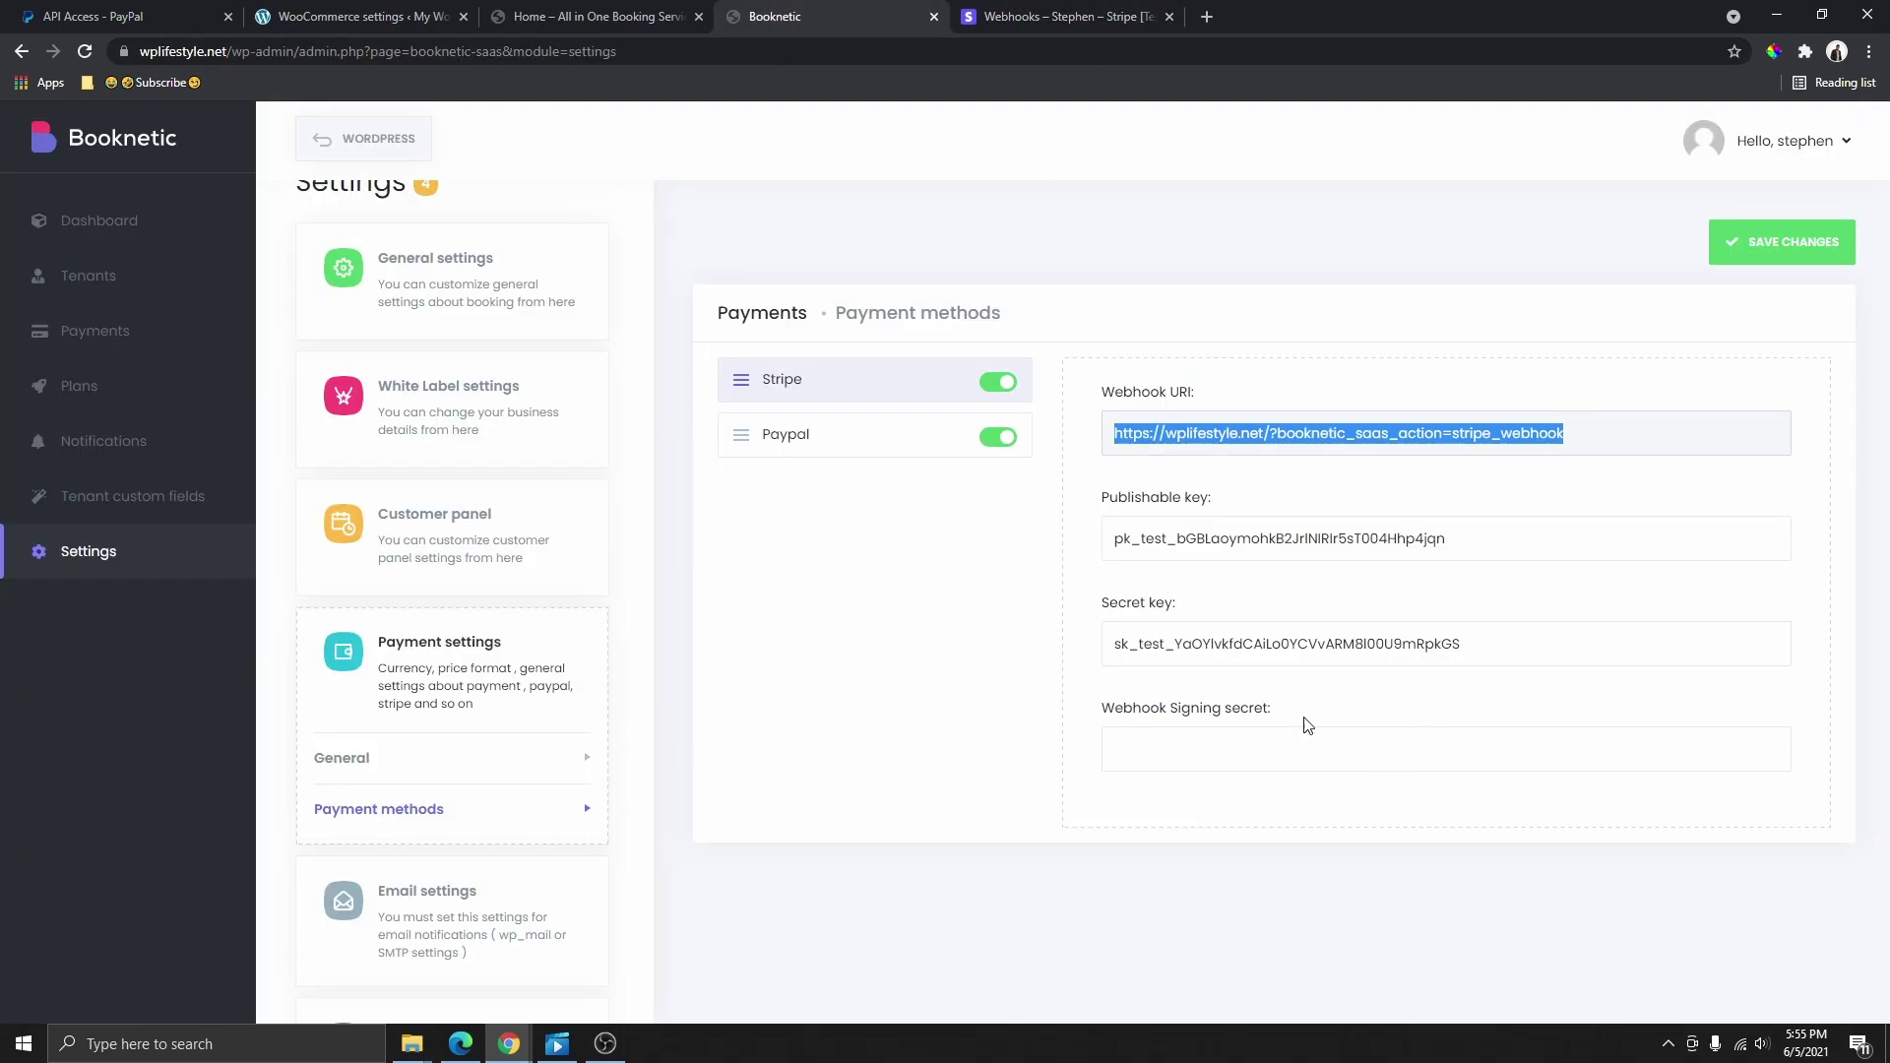
{"action": "left_click", "coordinate": [1173, 733]}
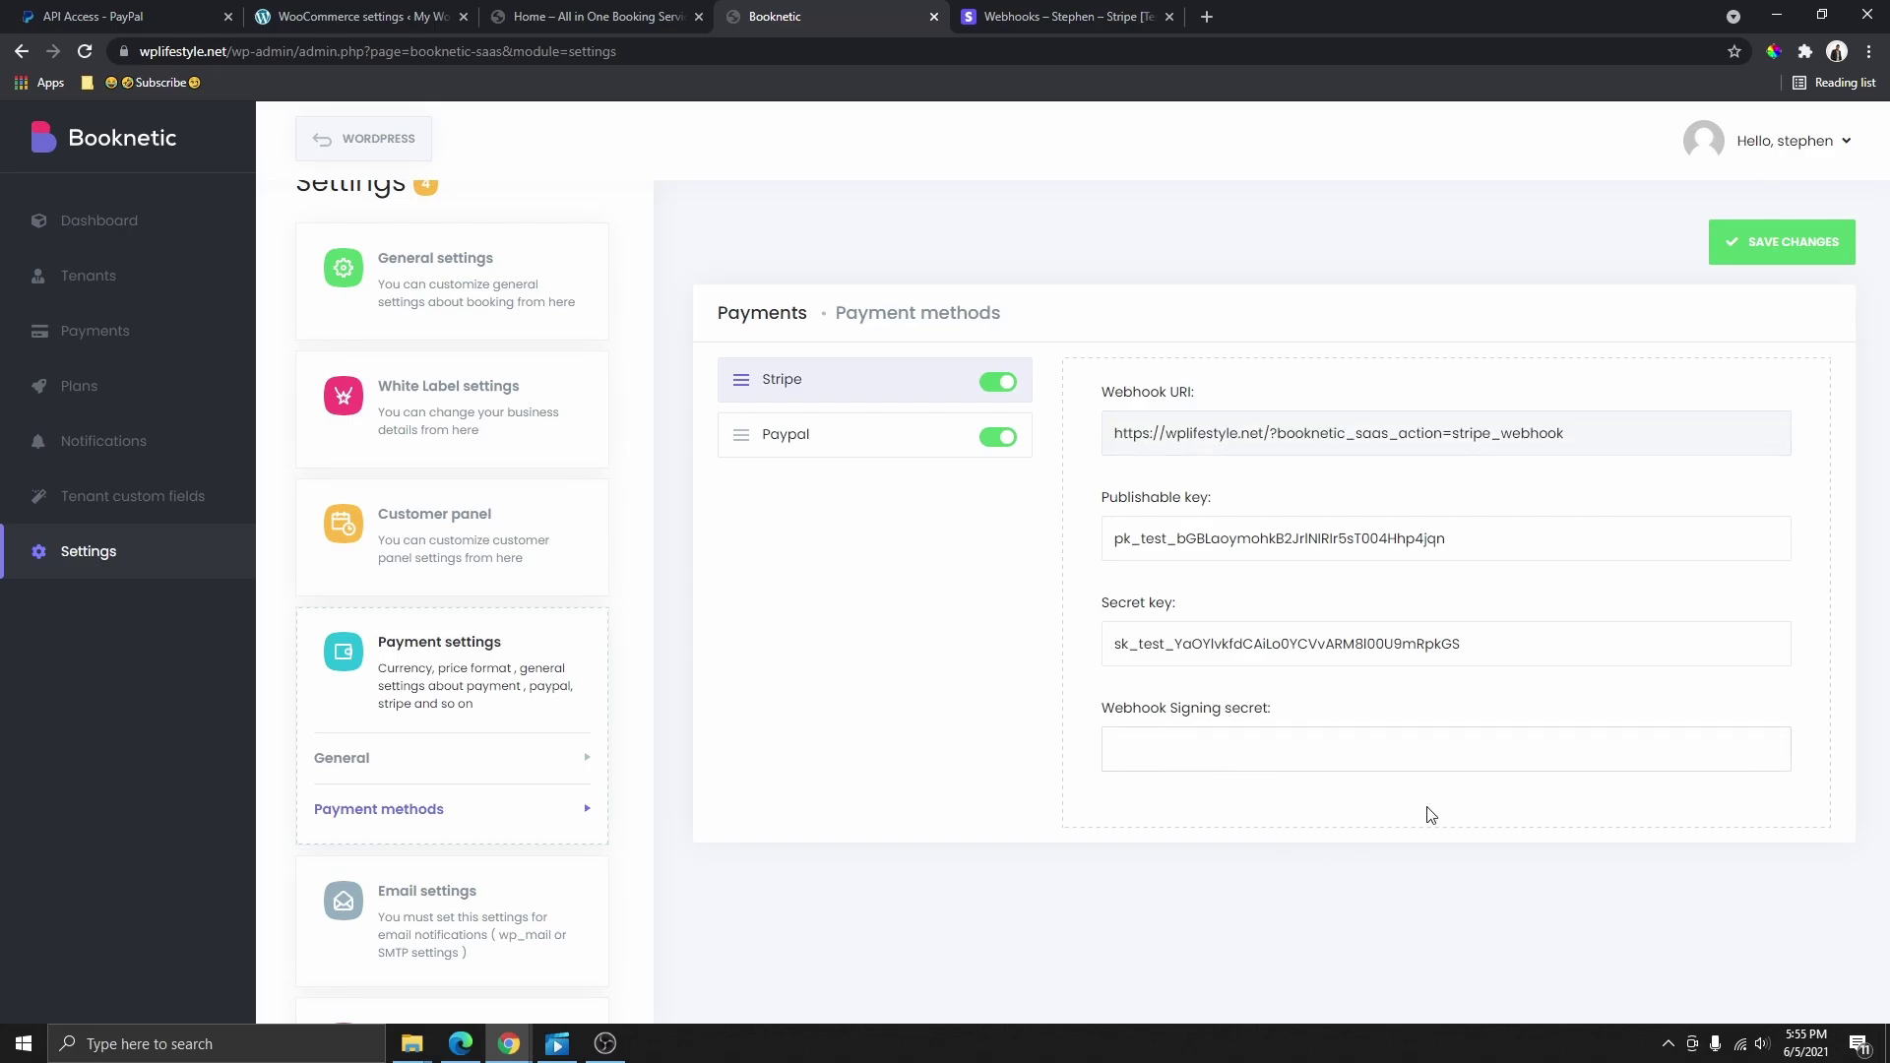
{"action": "left_click", "coordinate": [1098, 20]}
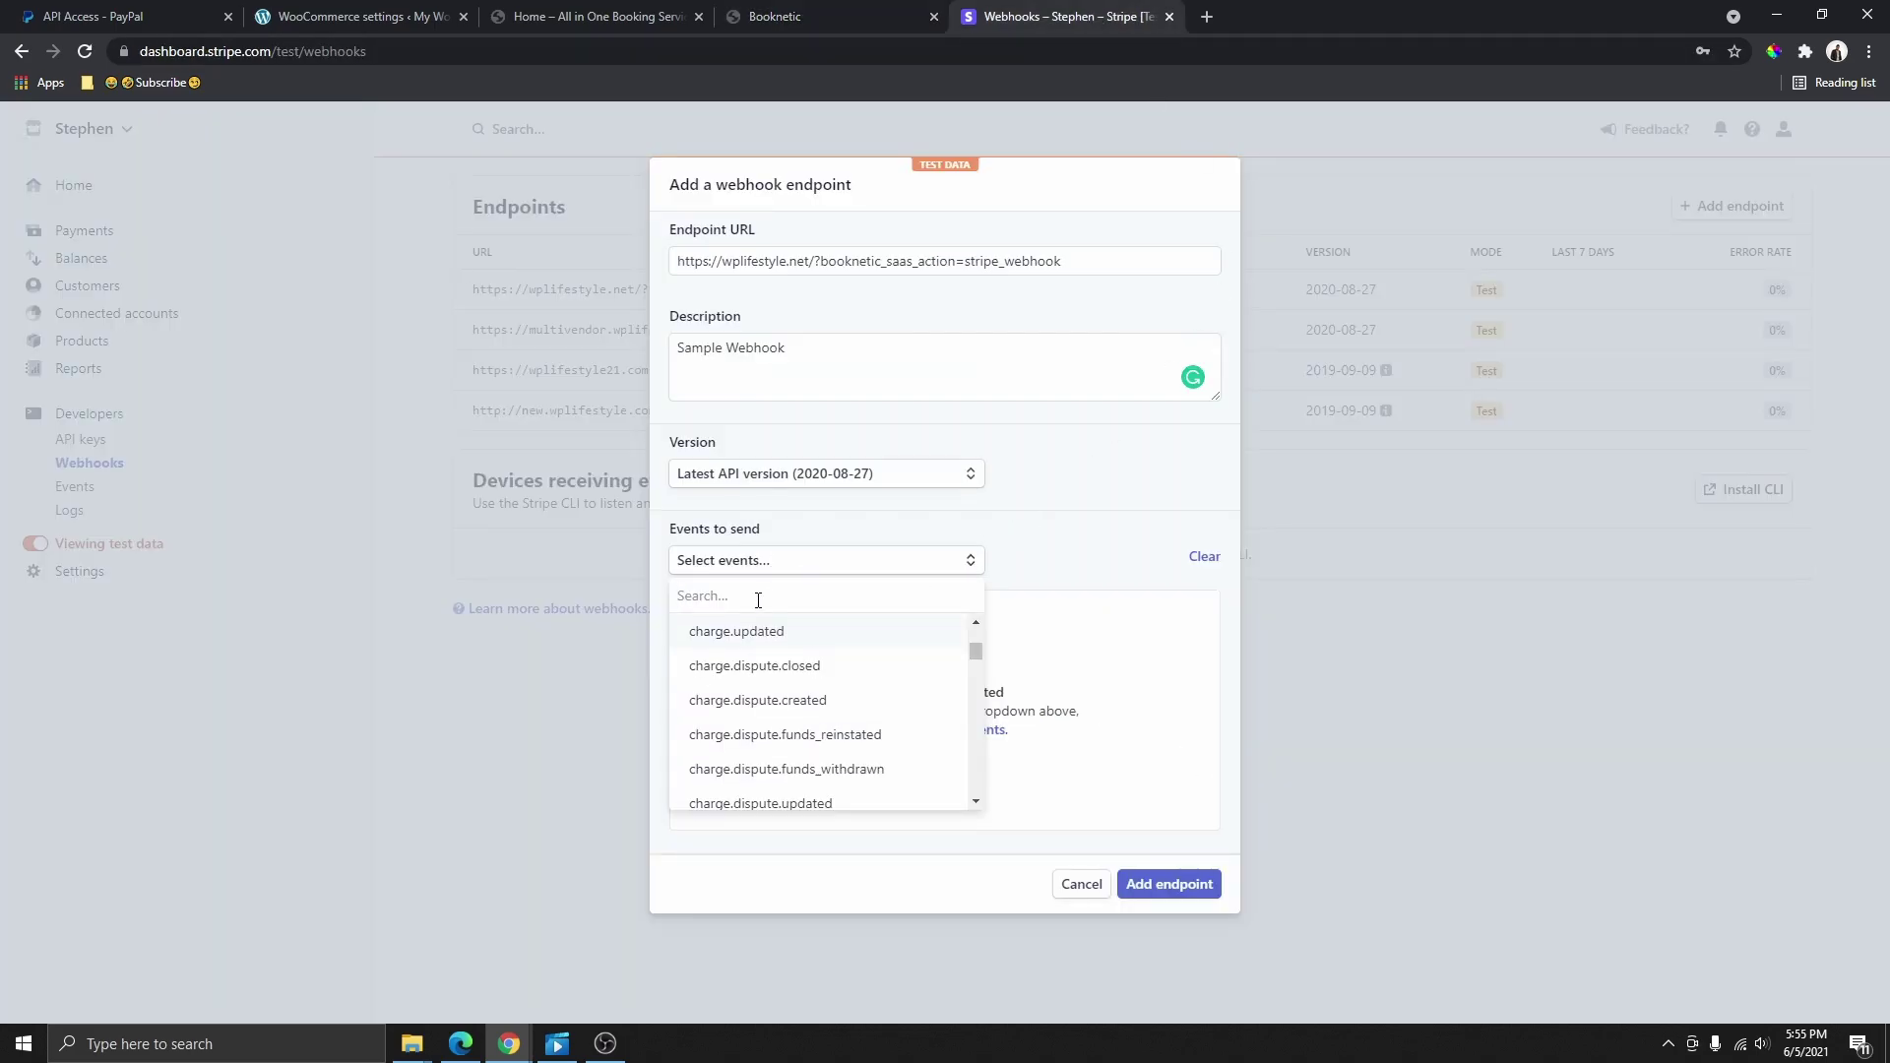
{"action": "type", "text": "invoice"}
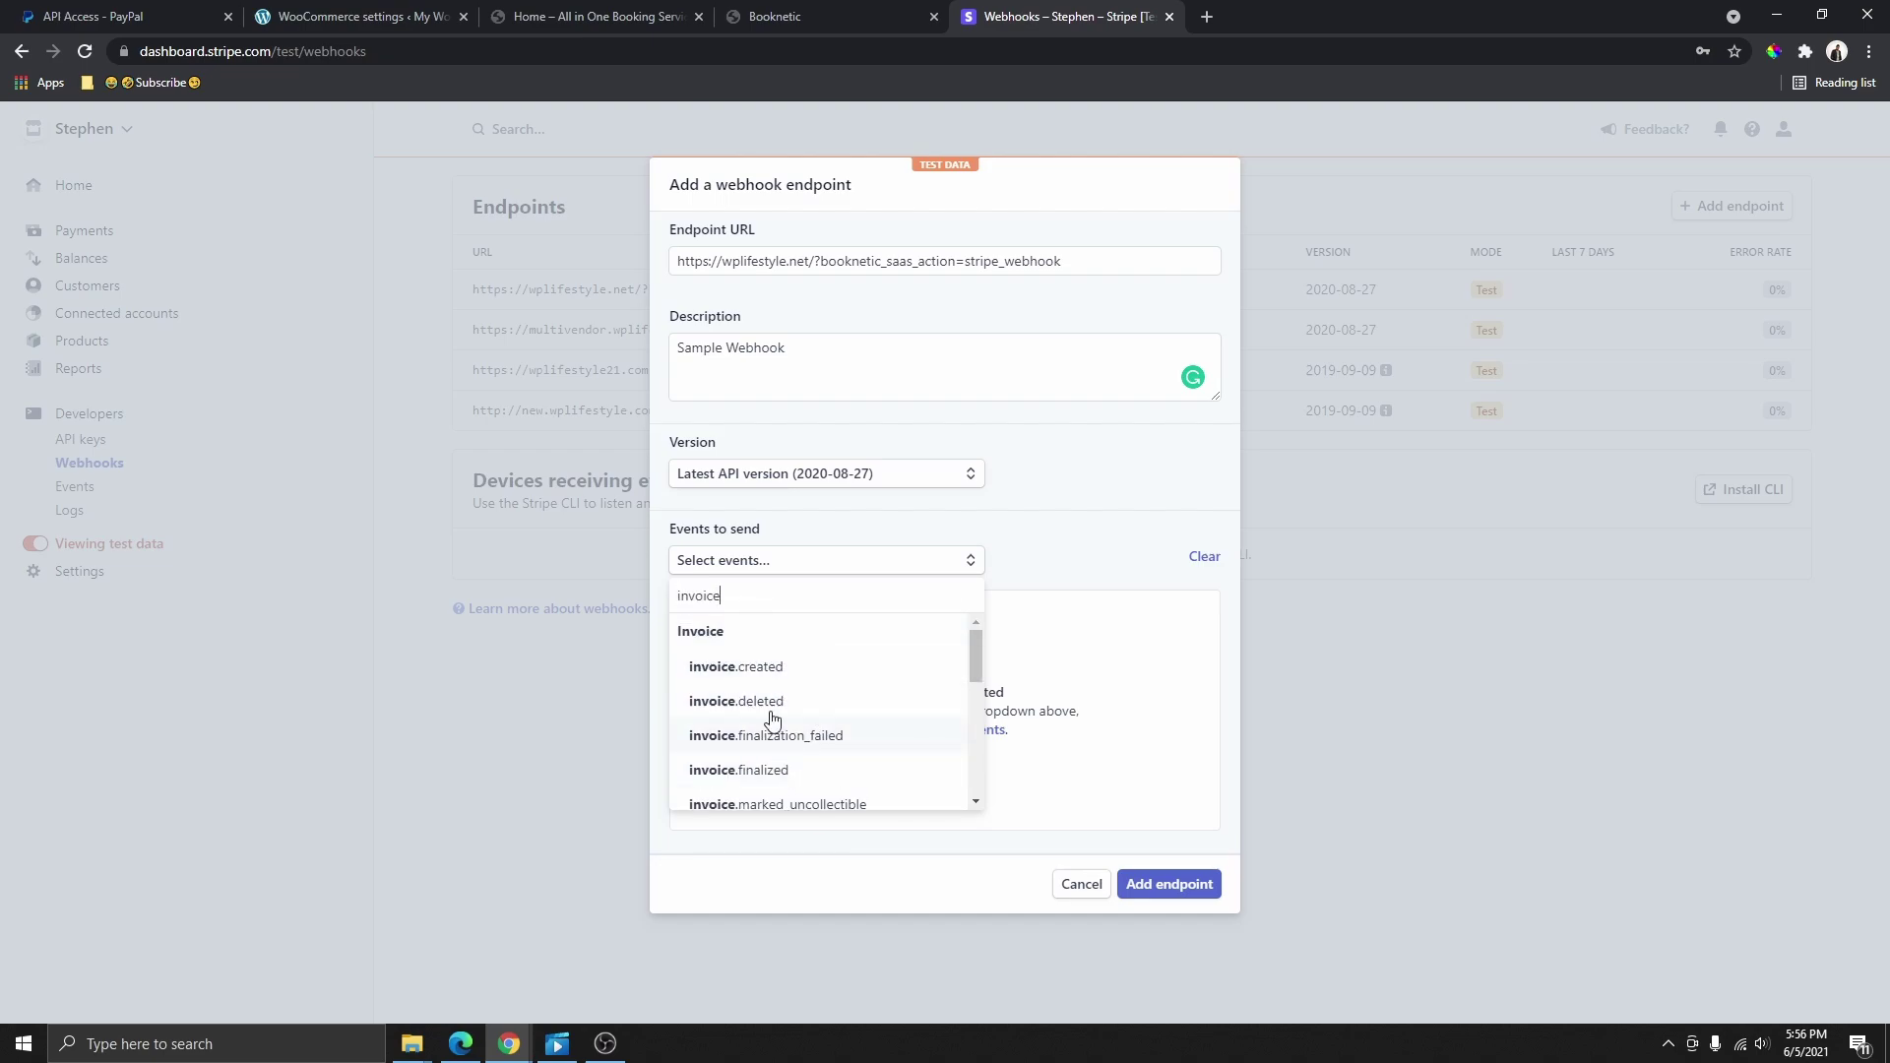
{"action": "scroll", "coordinate": [783, 674], "scroll_direction": "down", "scroll_amount": 1}
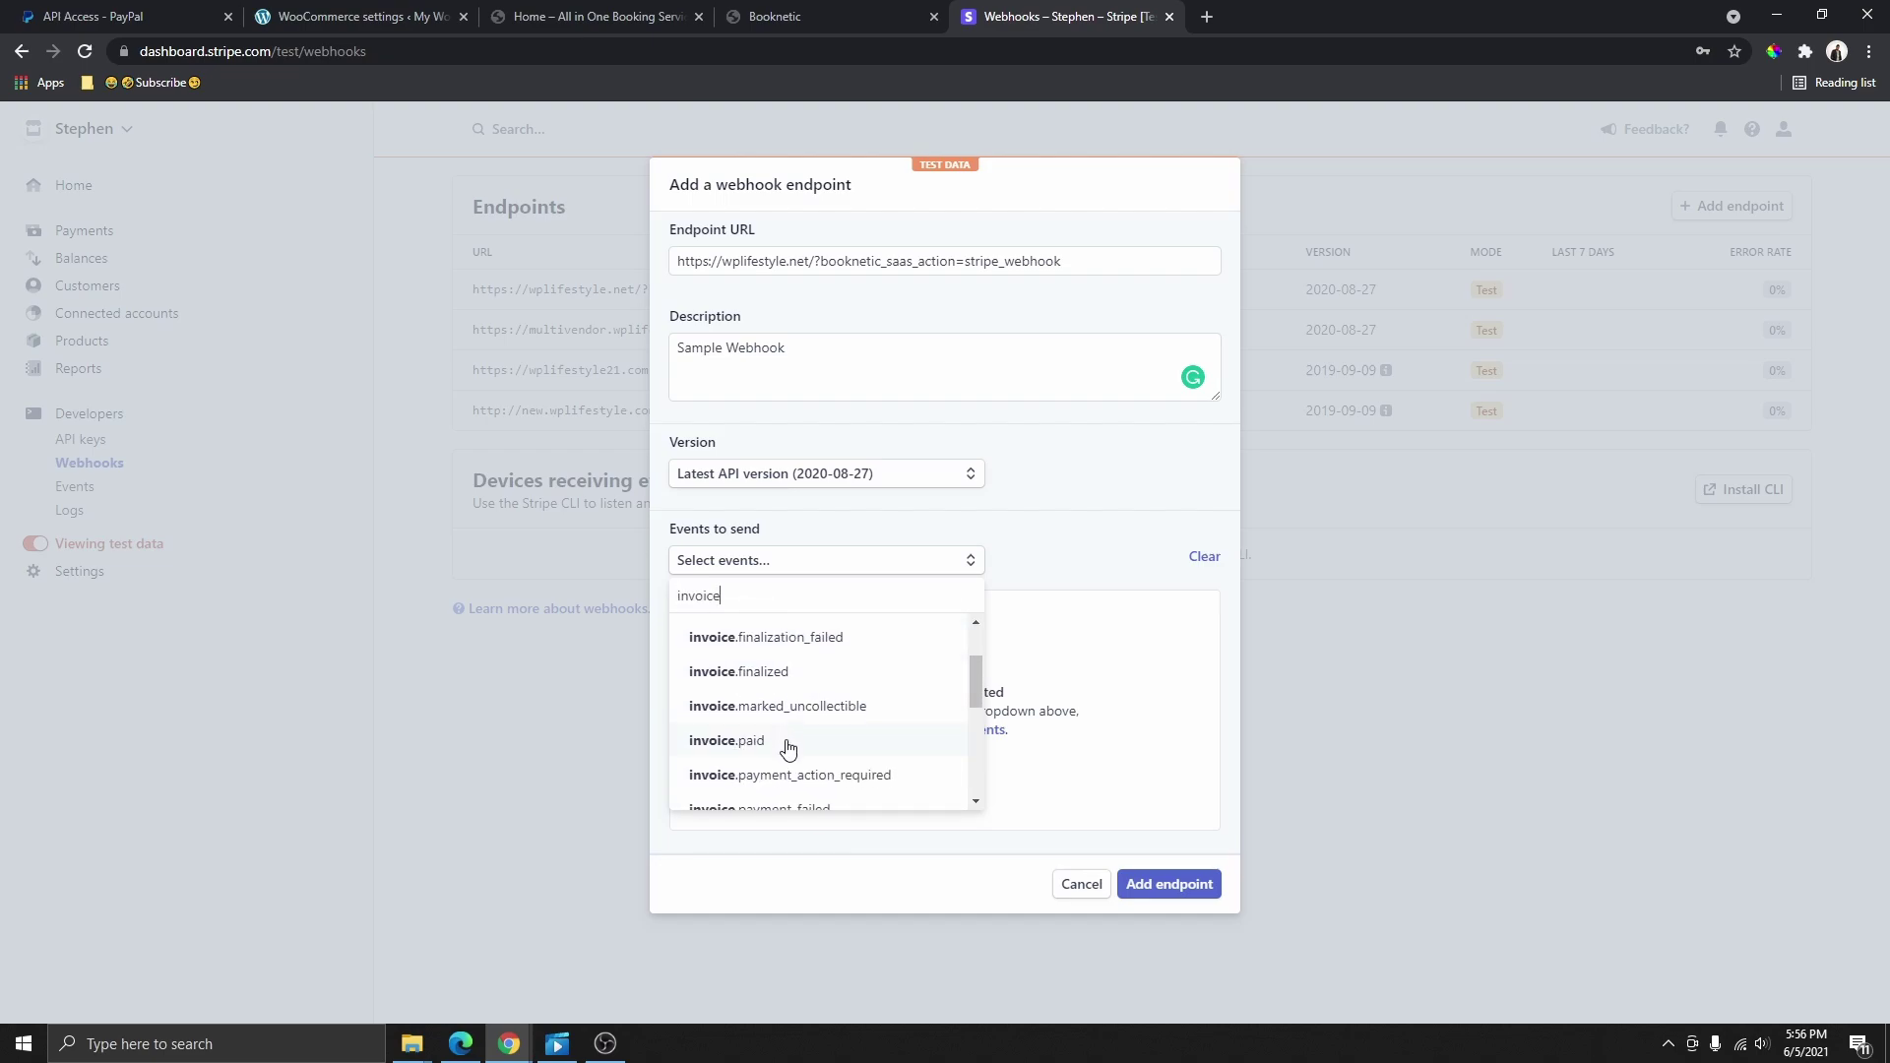
{"action": "left_click", "coordinate": [730, 744]}
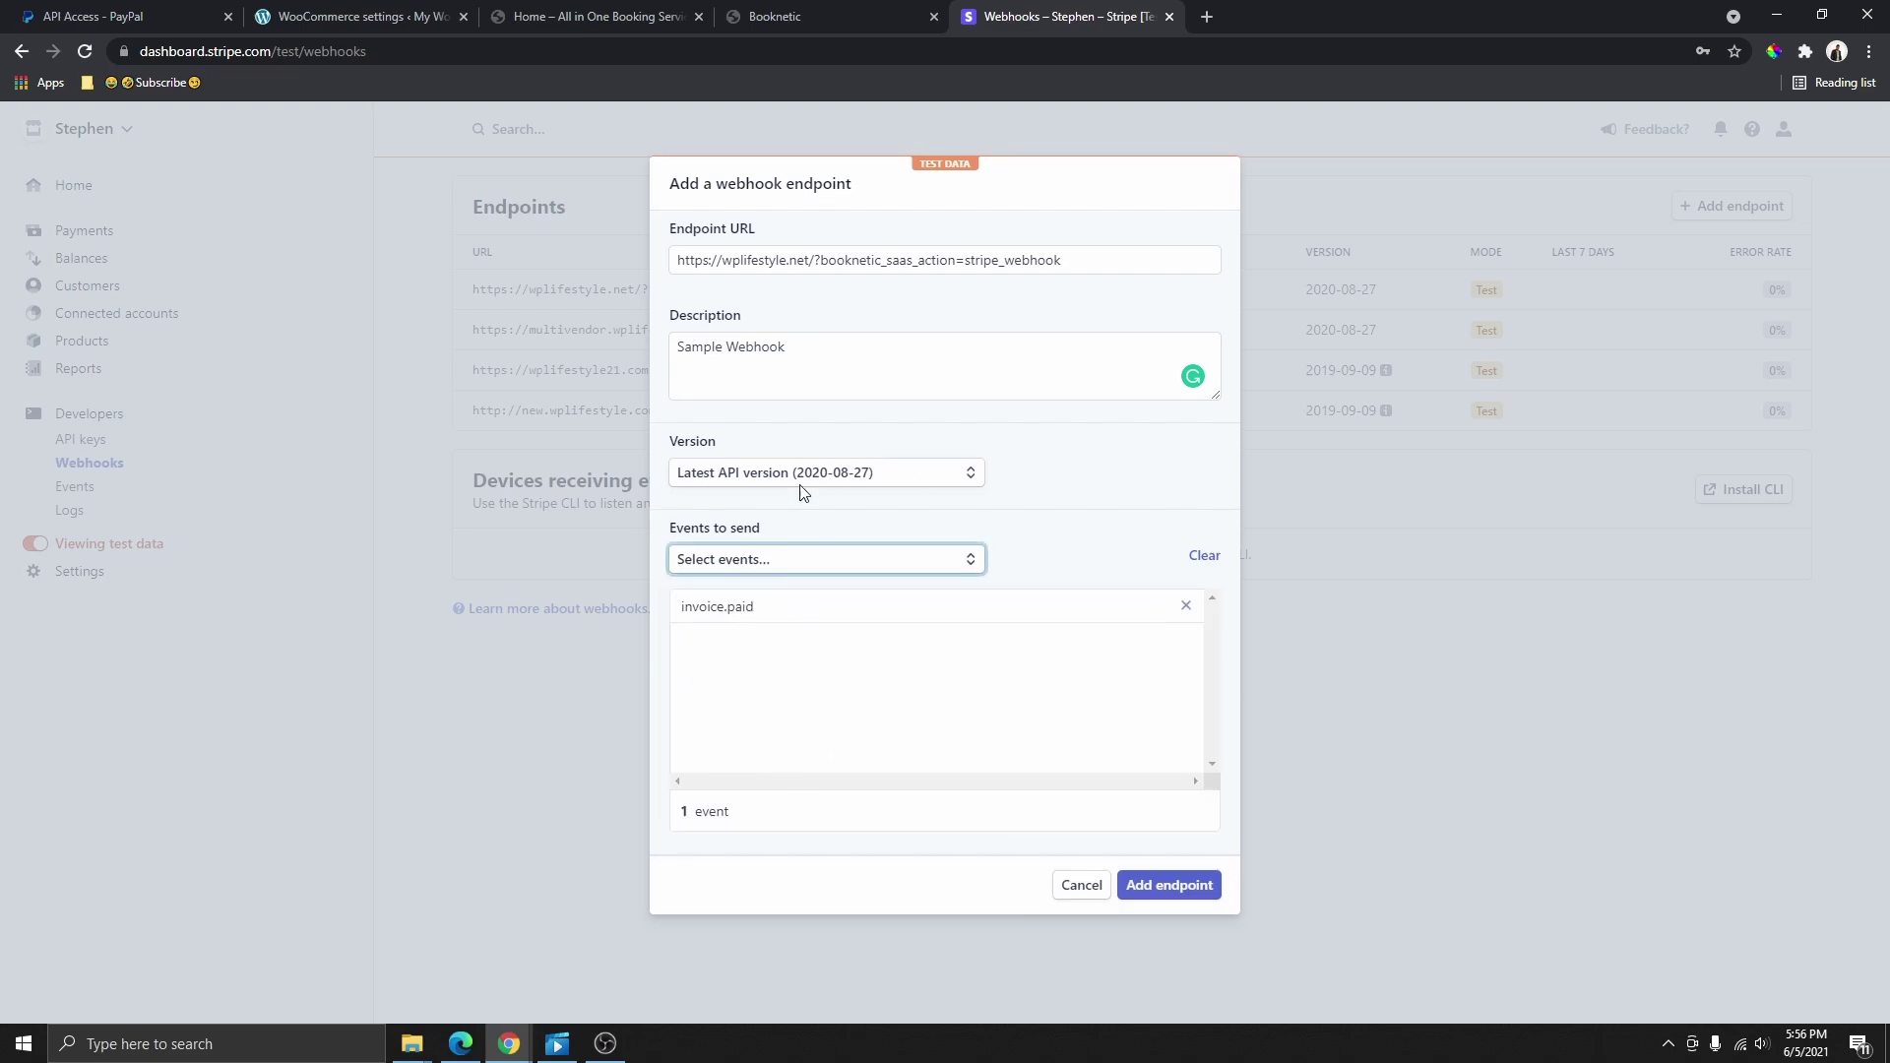
Step: Create the endpoint, then reveal and select its signing secret
{"action": "left_click", "coordinate": [1178, 886]}
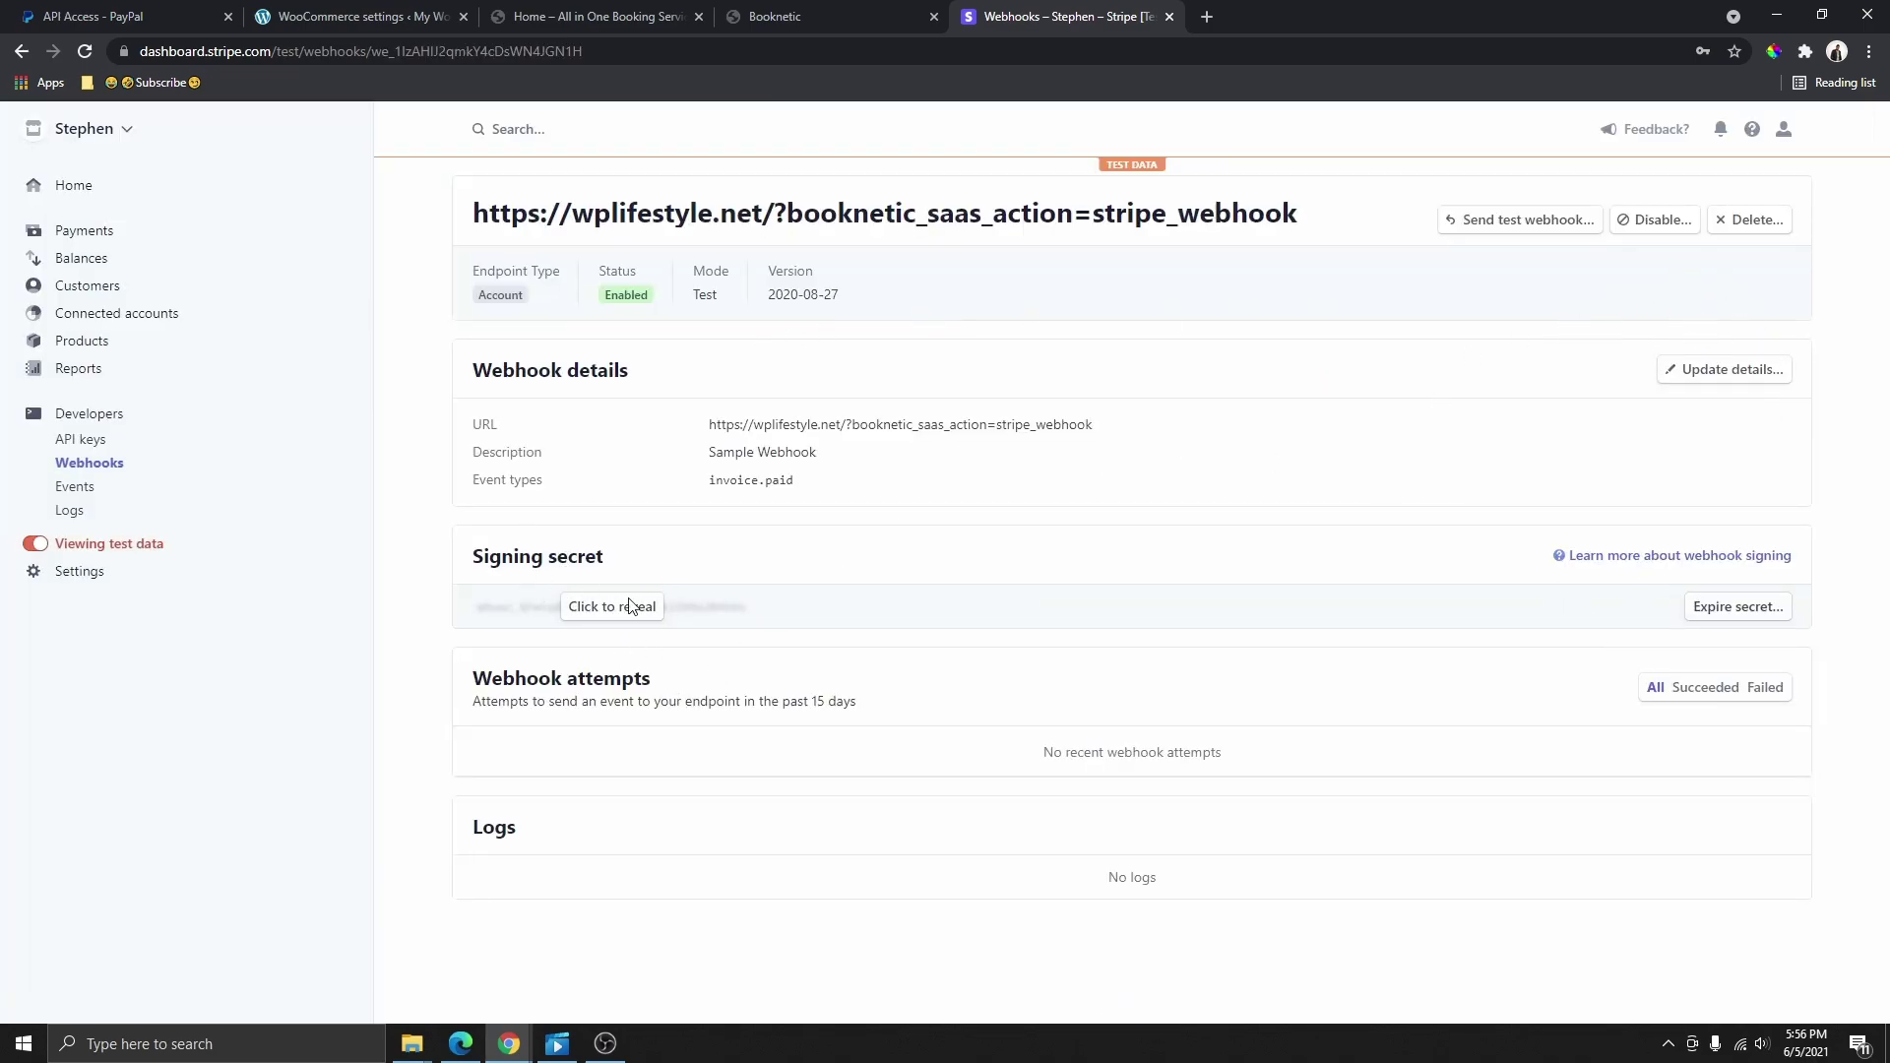
{"action": "left_click", "coordinate": [626, 623]}
{"action": "left_click_drag", "start_coordinate": [743, 606], "coordinate": [486, 600]}
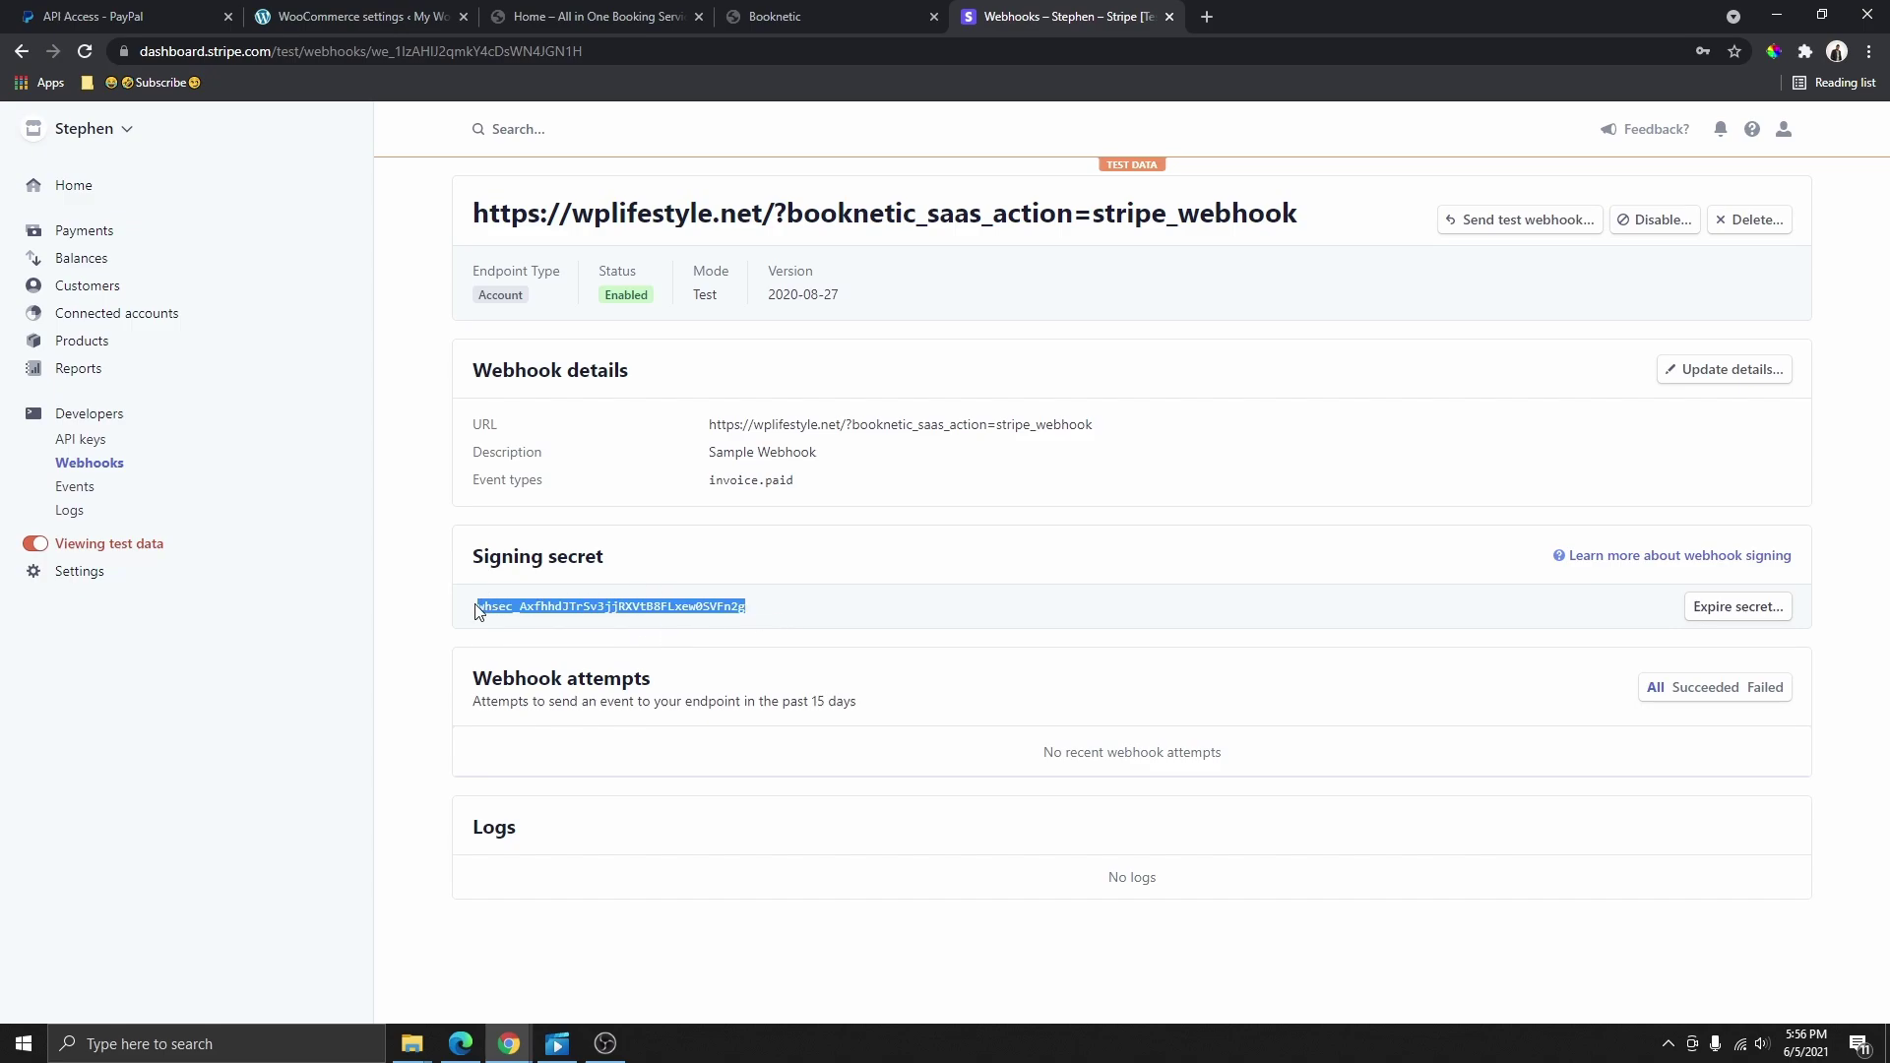
{"action": "left_click", "coordinate": [876, 17]}
Step: Paste the signing secret into Booknetic's Webhook Signing secret field, turn off Stripe test data, and save
{"action": "right_click", "coordinate": [1212, 748]}
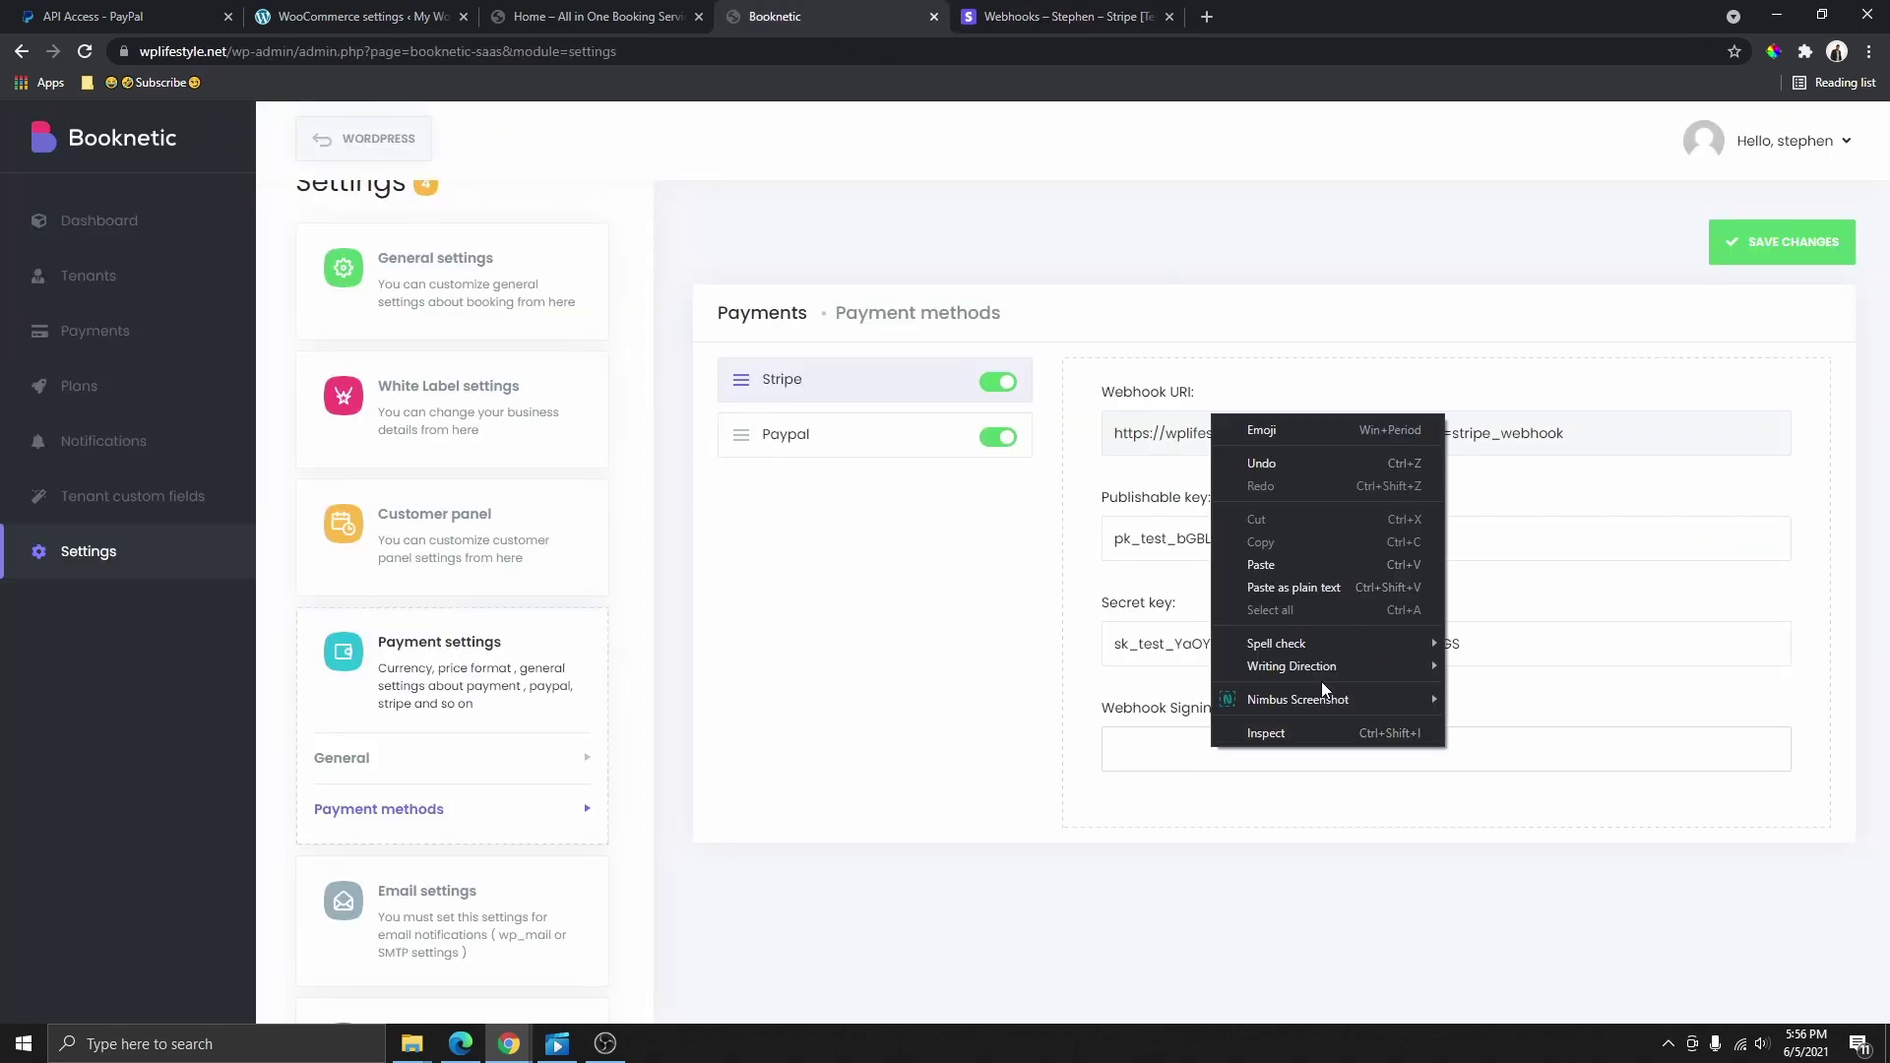
{"action": "left_click", "coordinate": [1284, 575]}
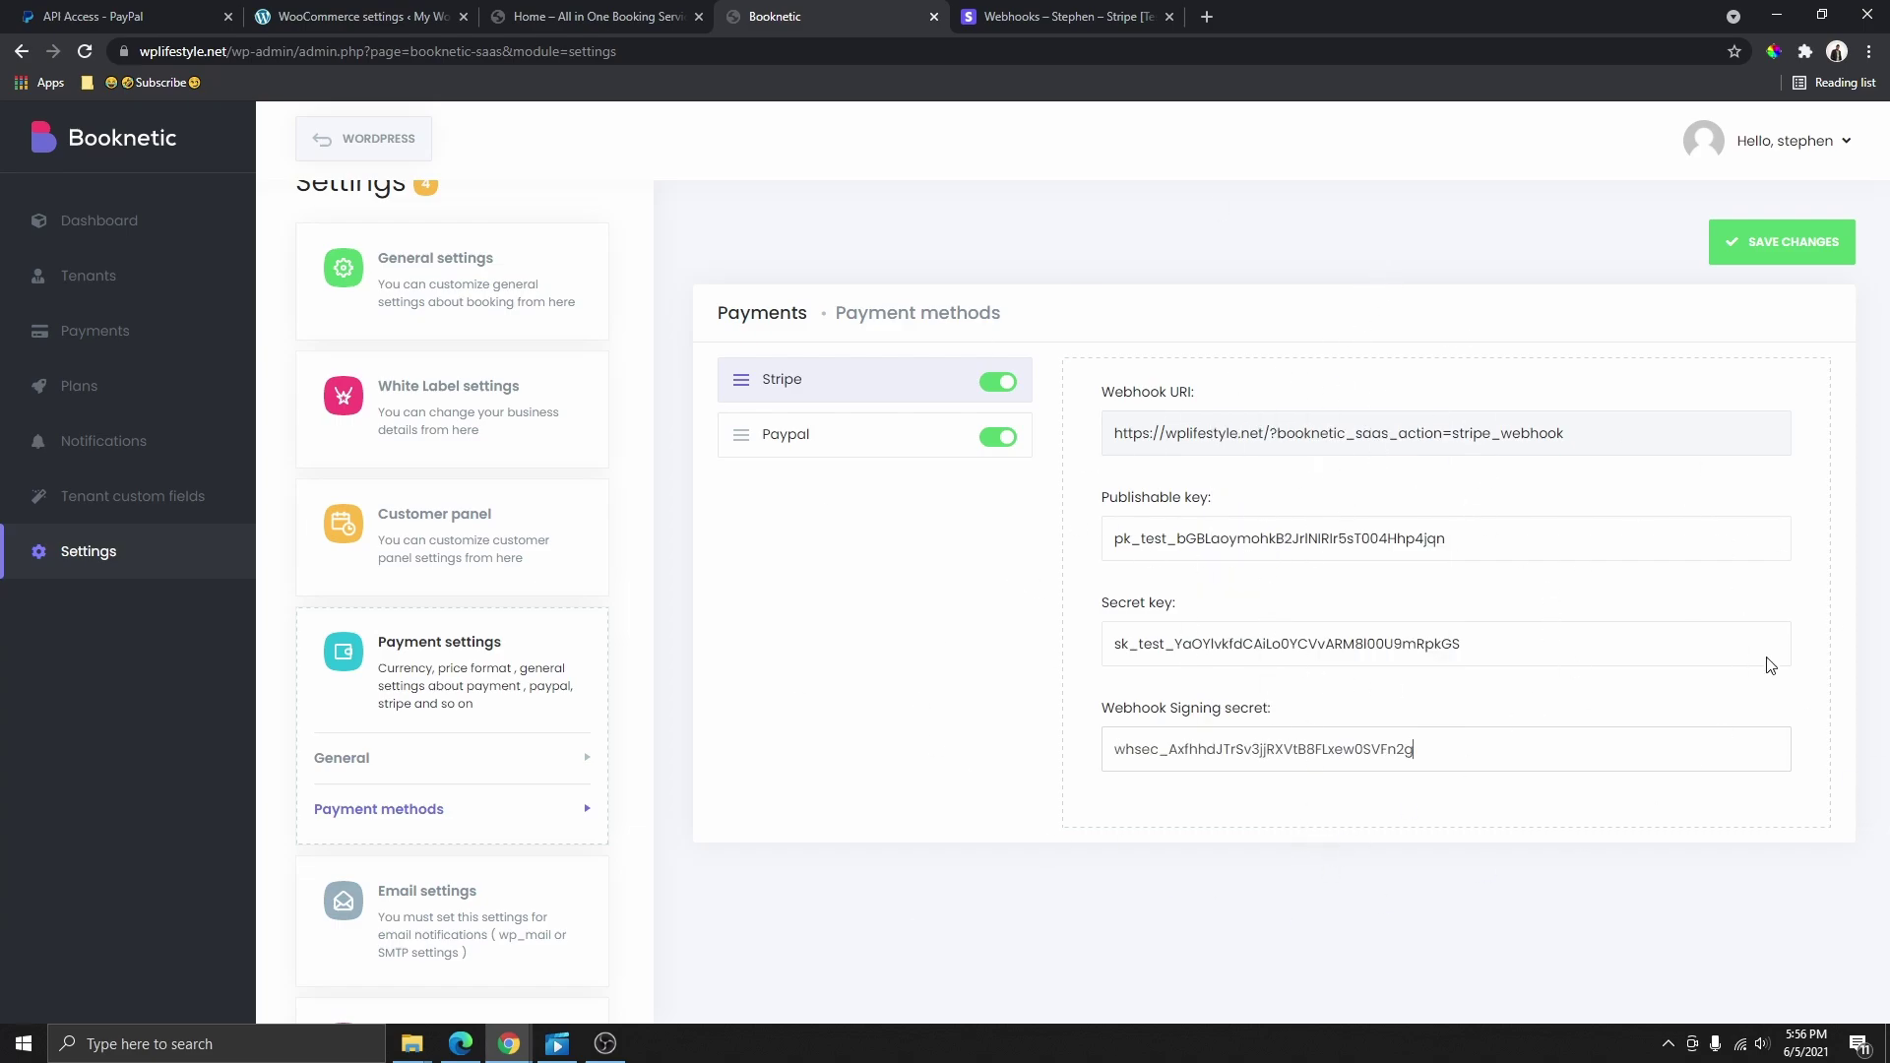
{"action": "left_click", "coordinate": [1024, 22]}
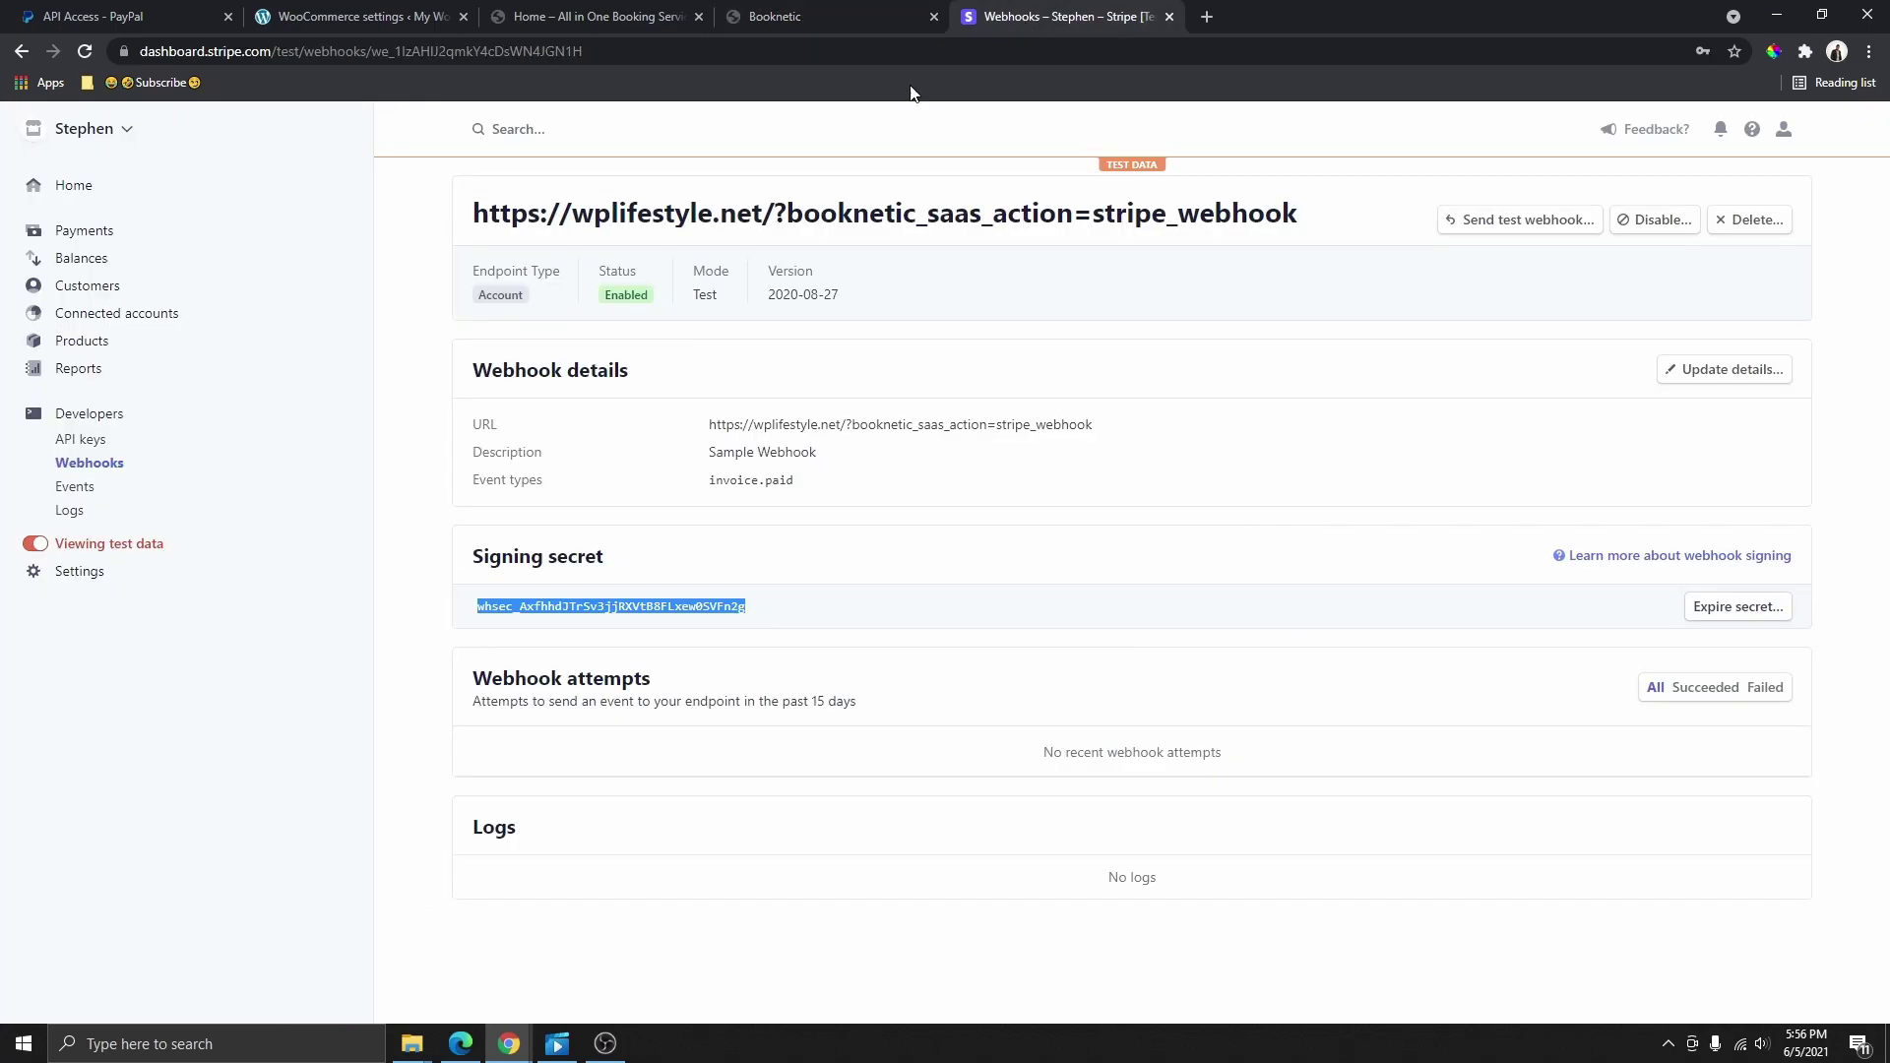
{"action": "left_click", "coordinate": [37, 547]}
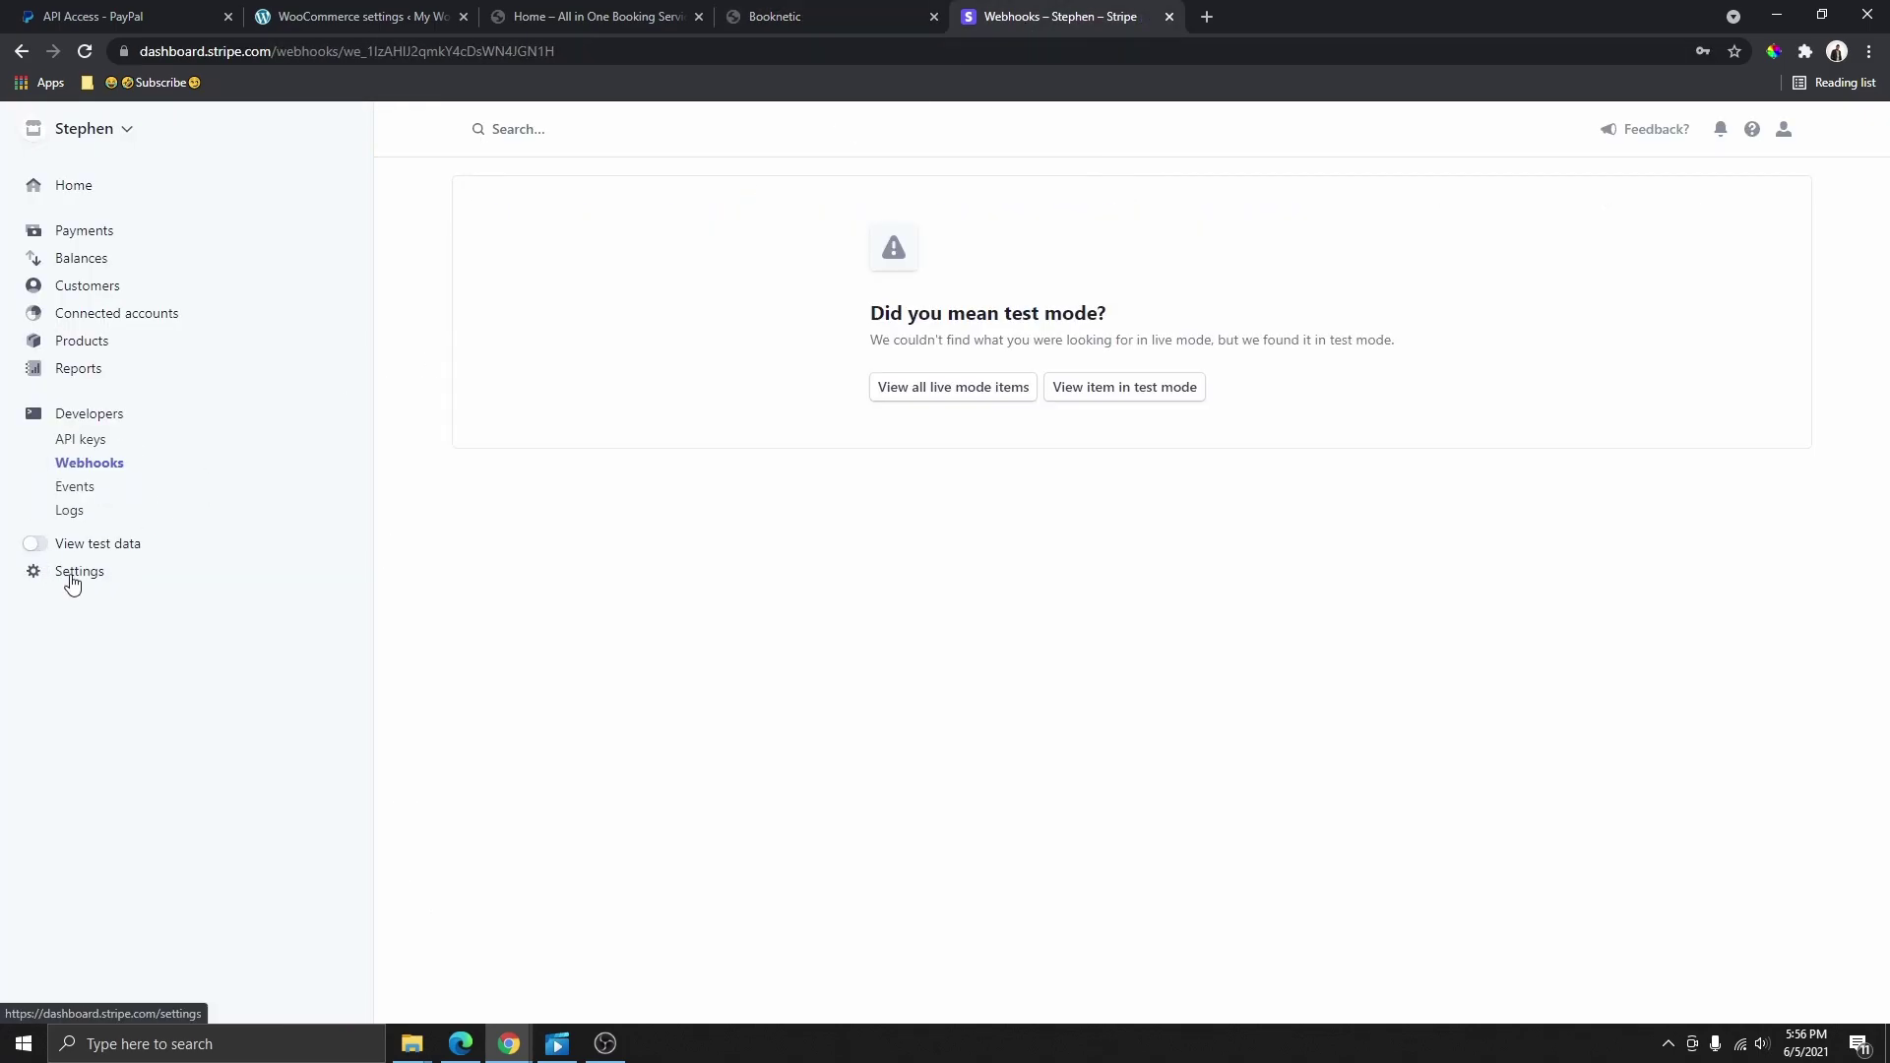
{"action": "left_click", "coordinate": [773, 15]}
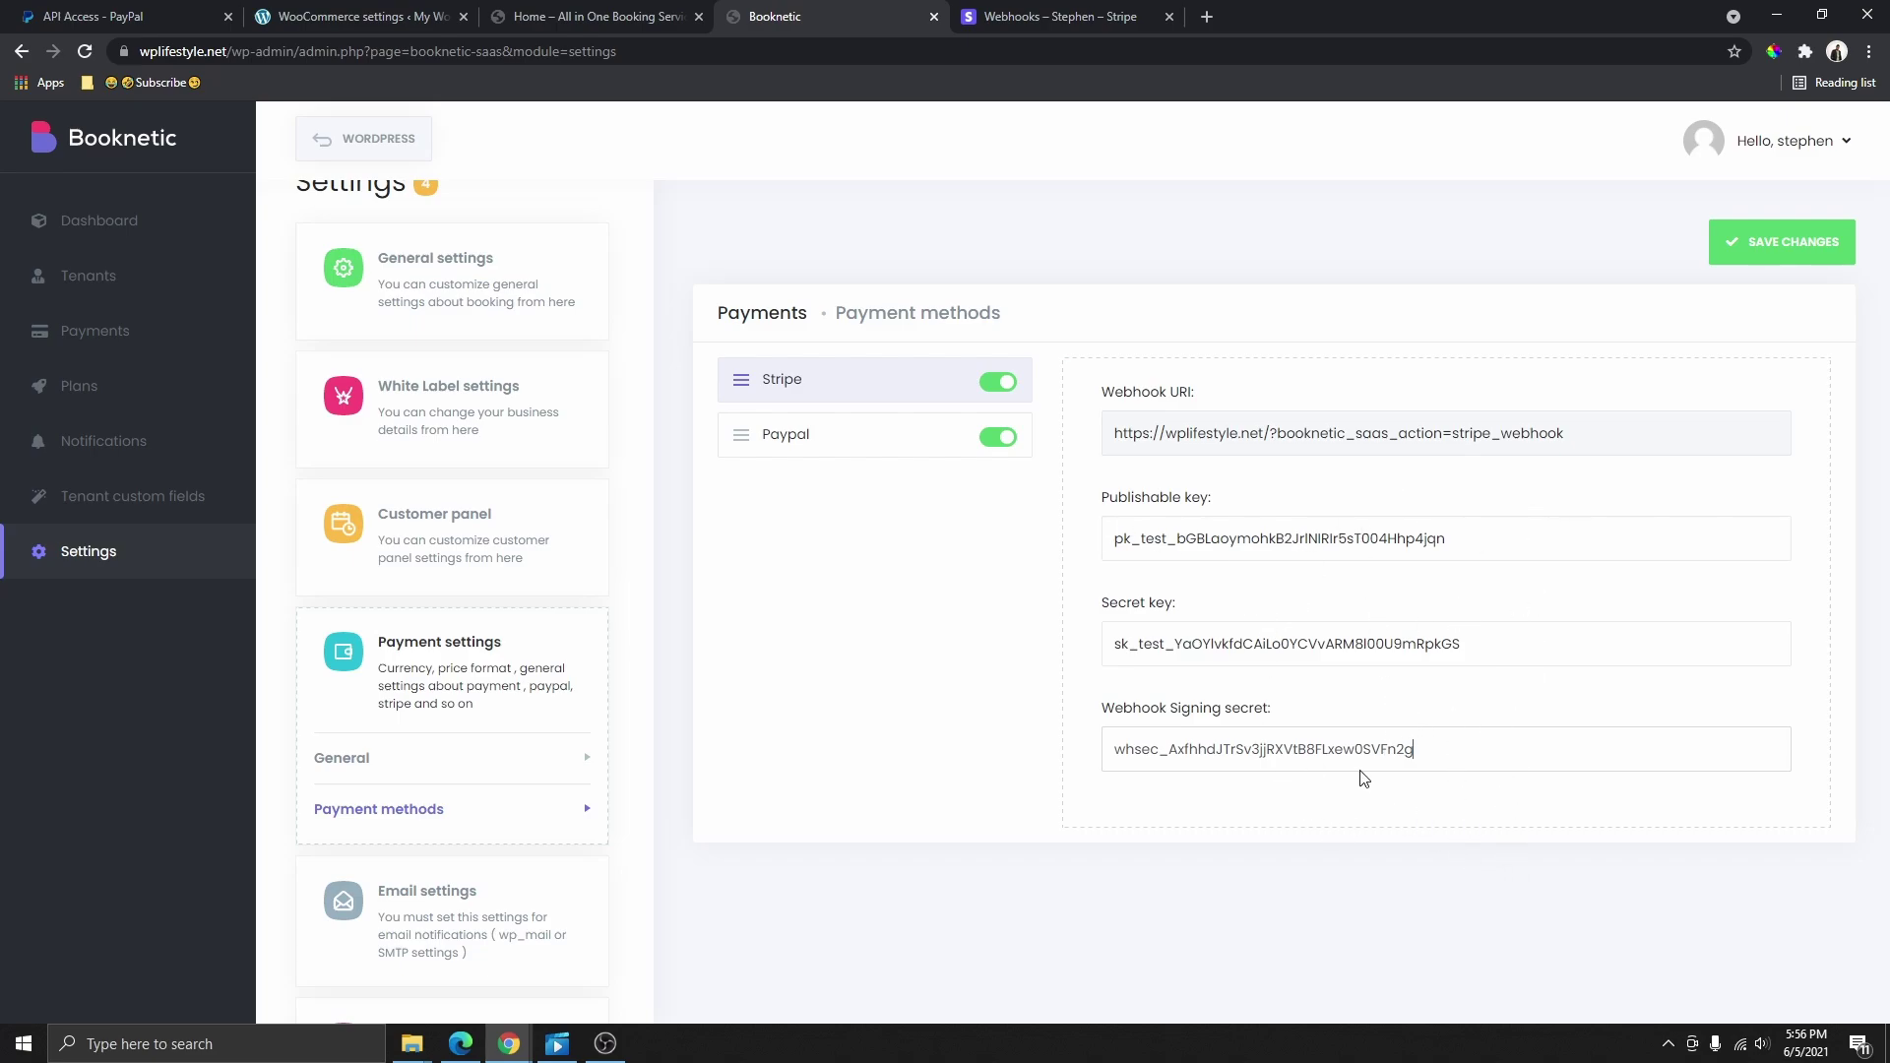
{"action": "left_click", "coordinate": [1778, 251]}
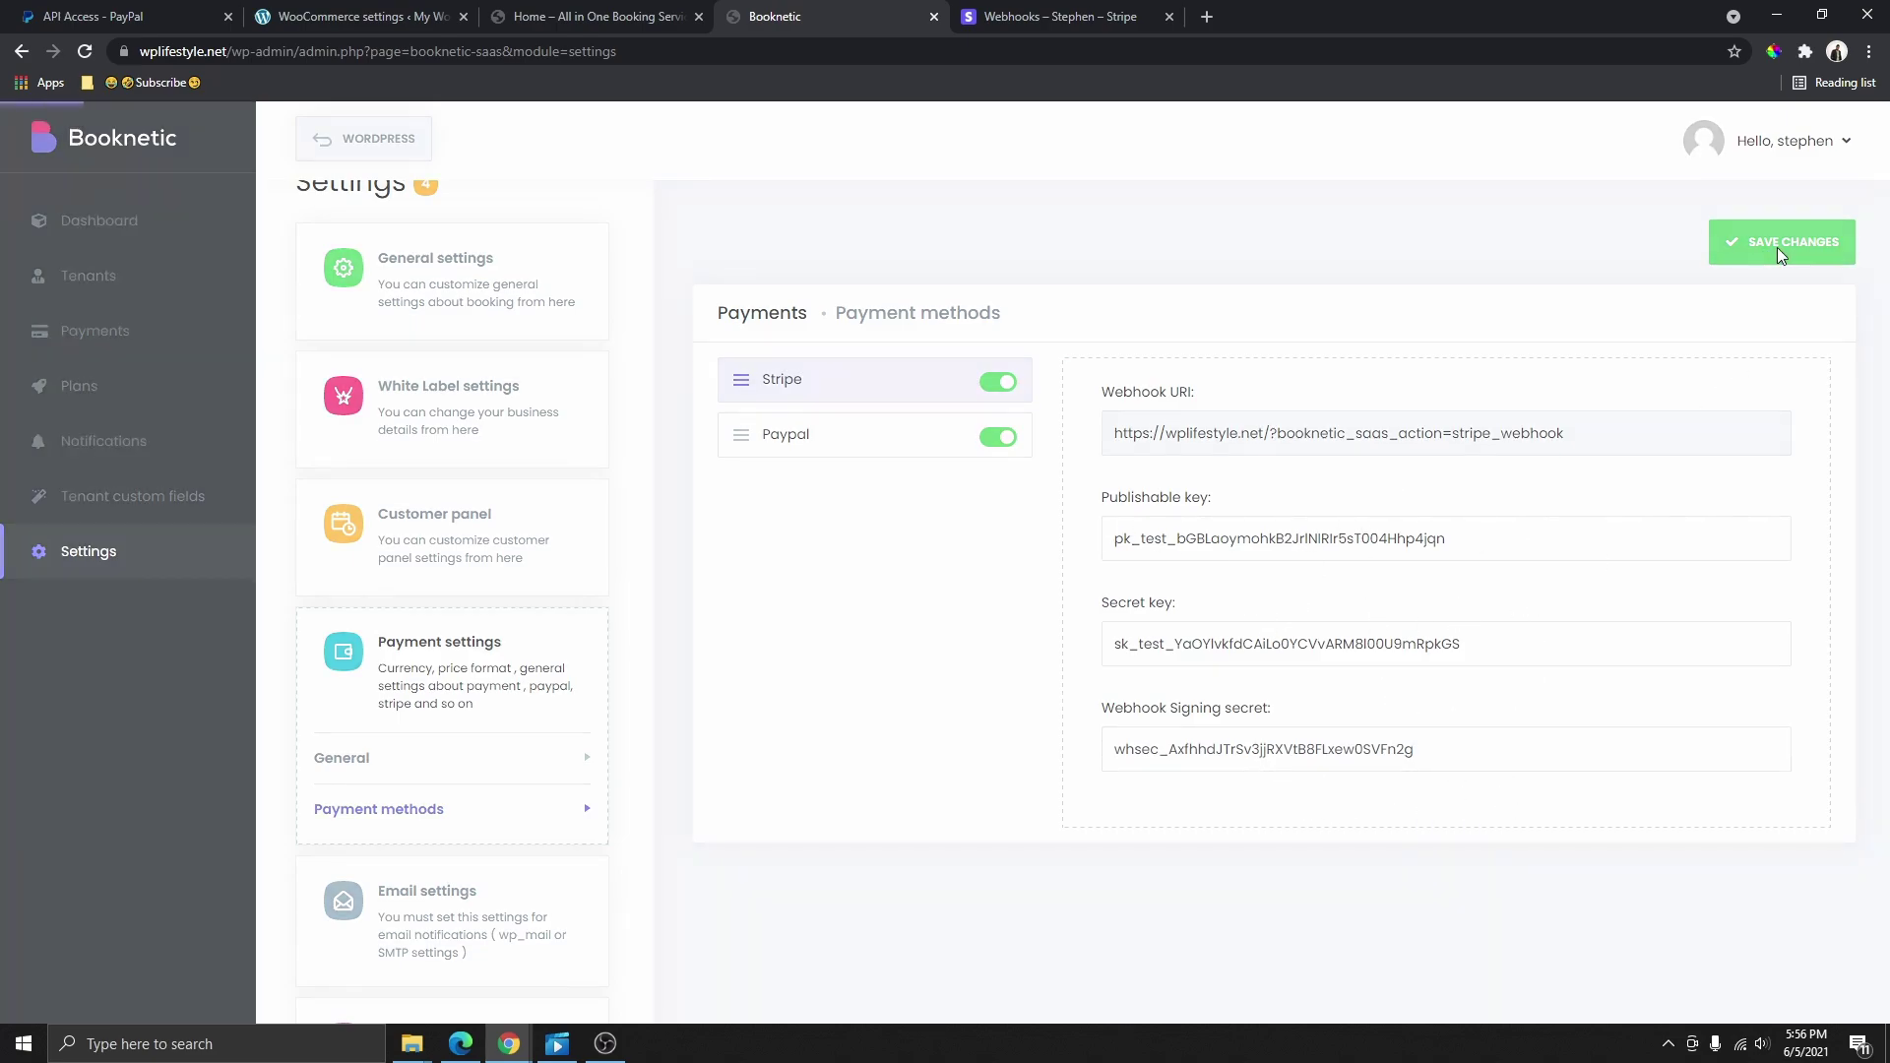